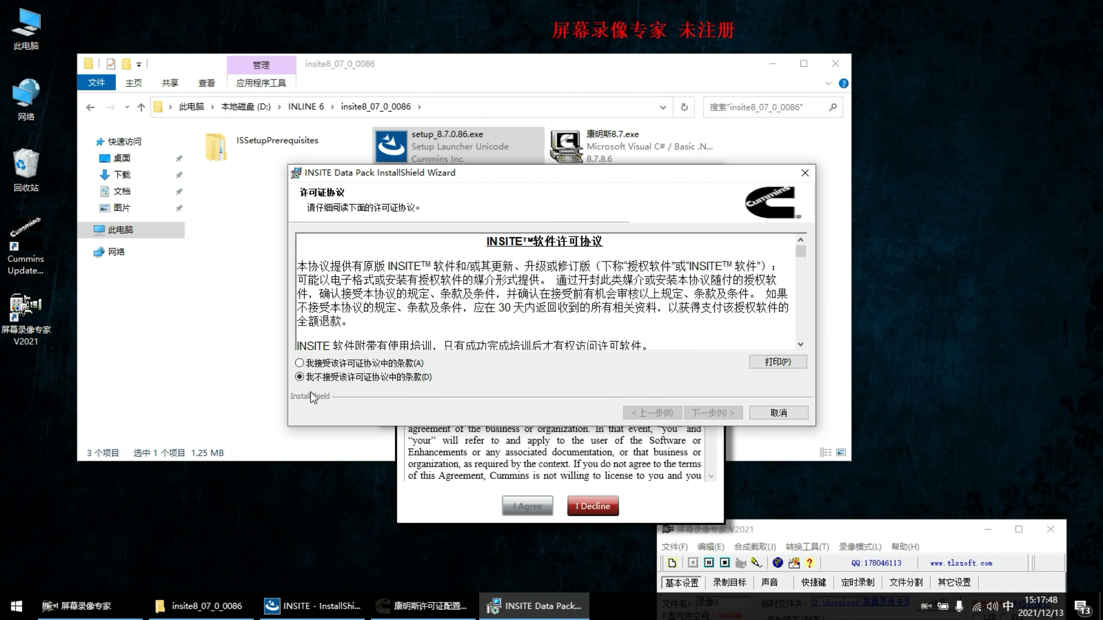
# Step: Accept the INSITE Data Pack license agreement and start the Data Pack installation
pyautogui.click(299, 364)
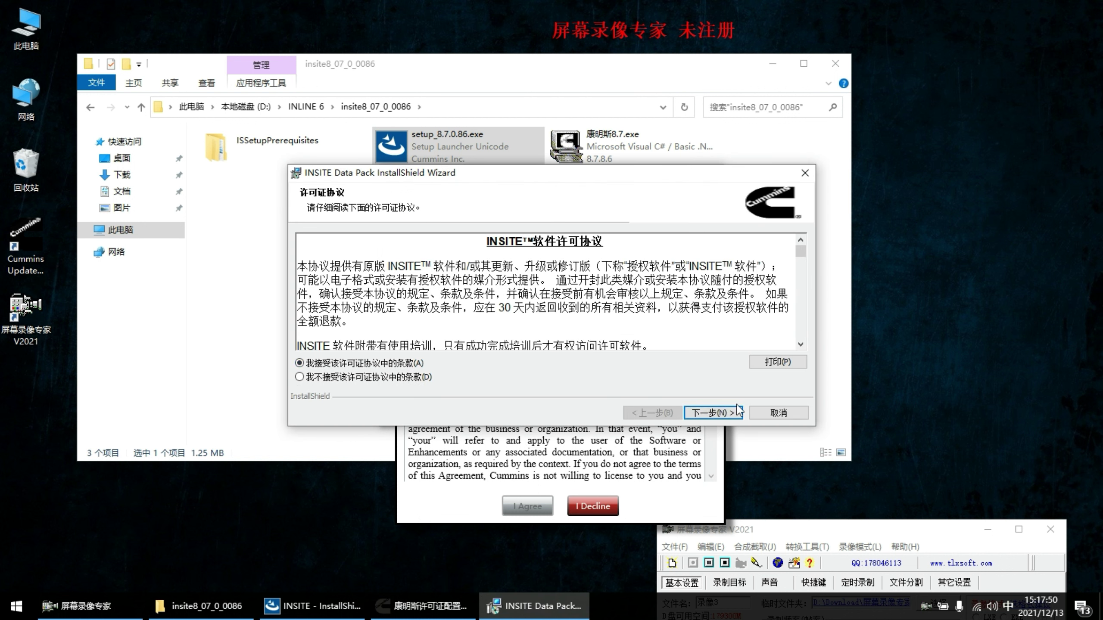
pyautogui.click(712, 412)
pyautogui.click(620, 412)
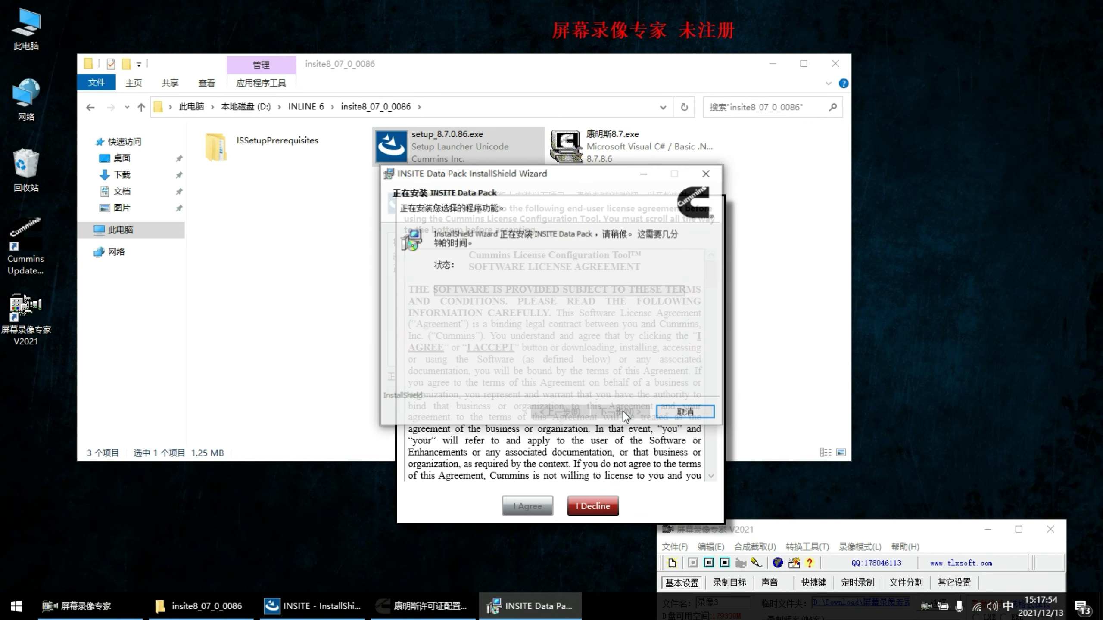
pyautogui.click(621, 410)
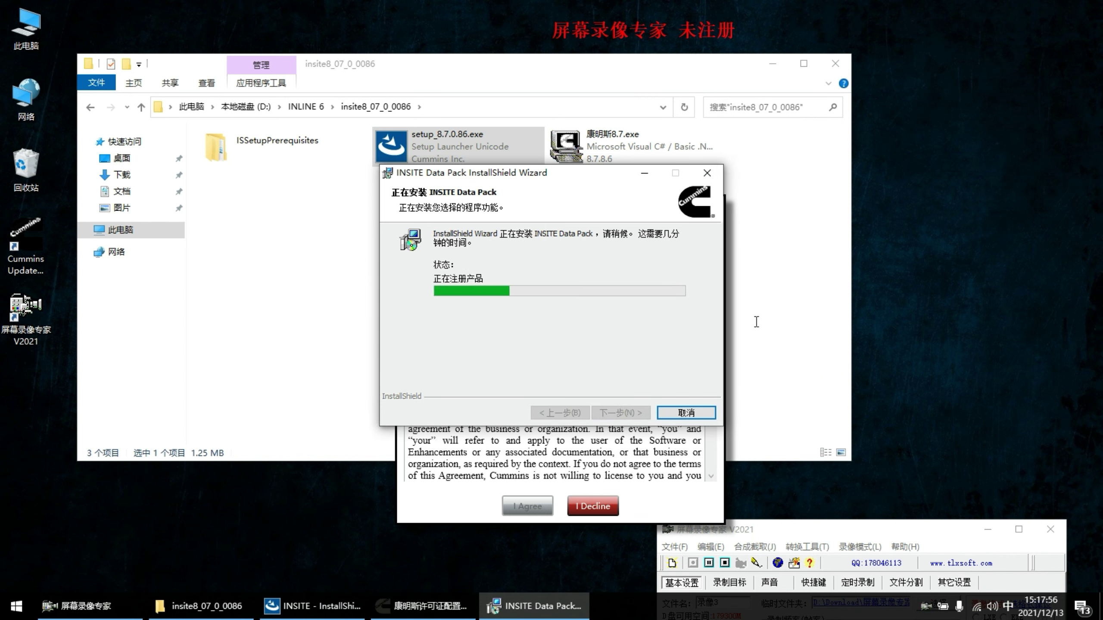
# Step: Read the Cummins License Configuration Tool agreement to its end, agree to it, and finish the INSITE Data Pack wizard
pyautogui.click(709, 456)
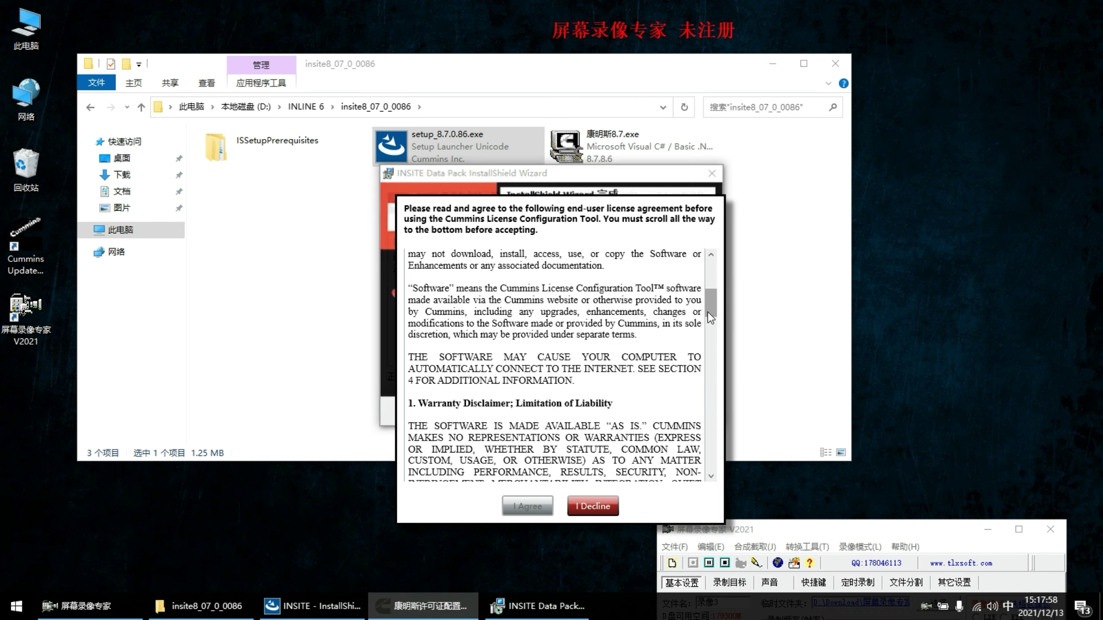
pyautogui.scroll(-15, 709, 391)
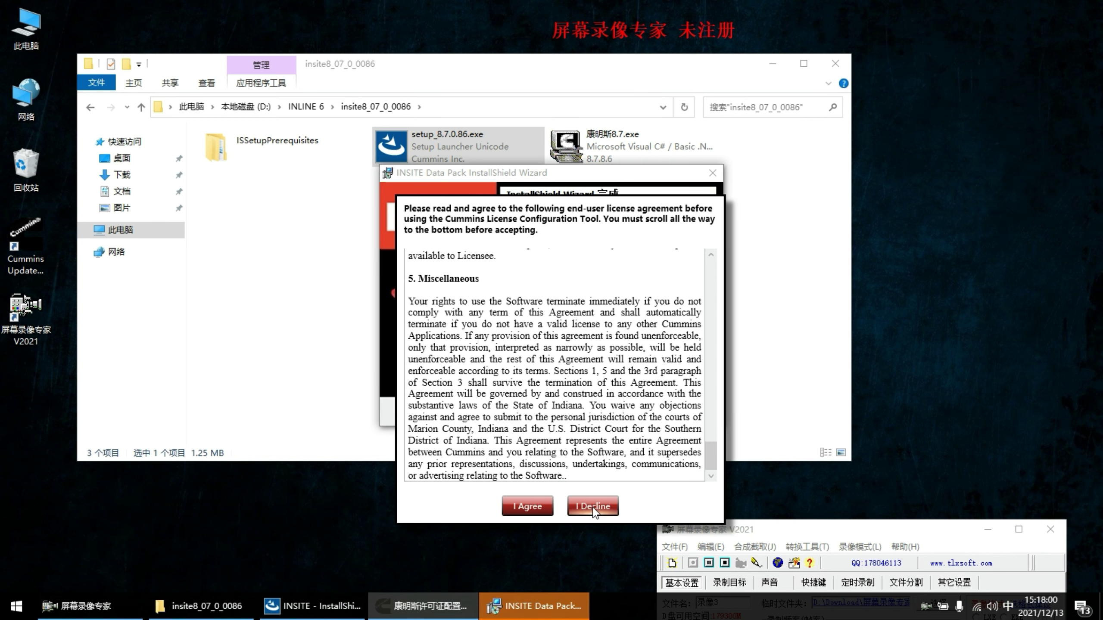
pyautogui.click(528, 512)
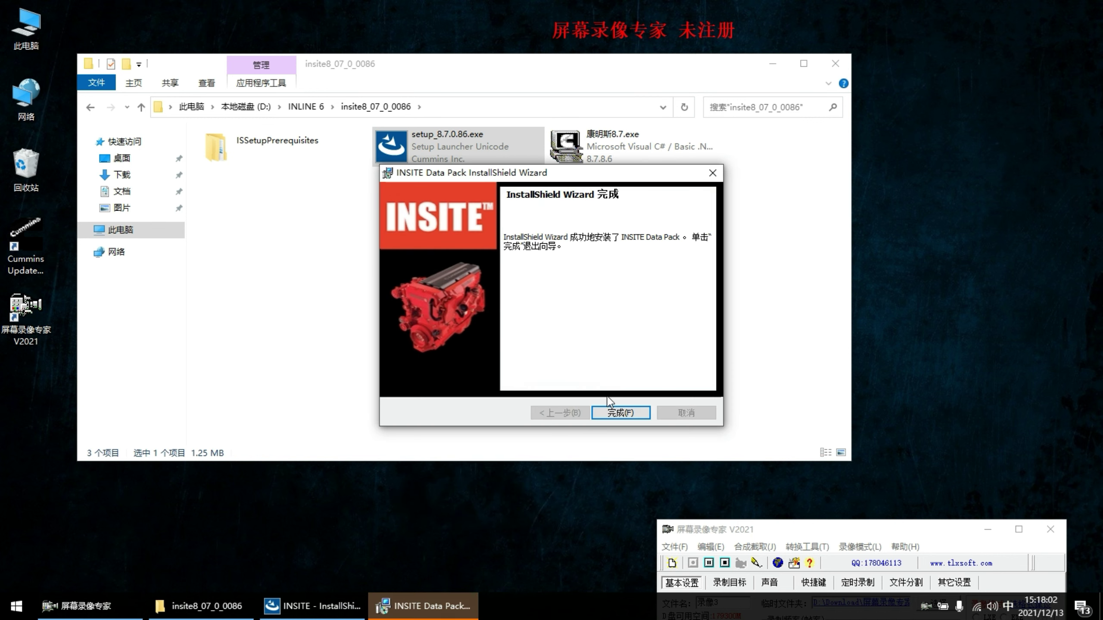
pyautogui.click(619, 411)
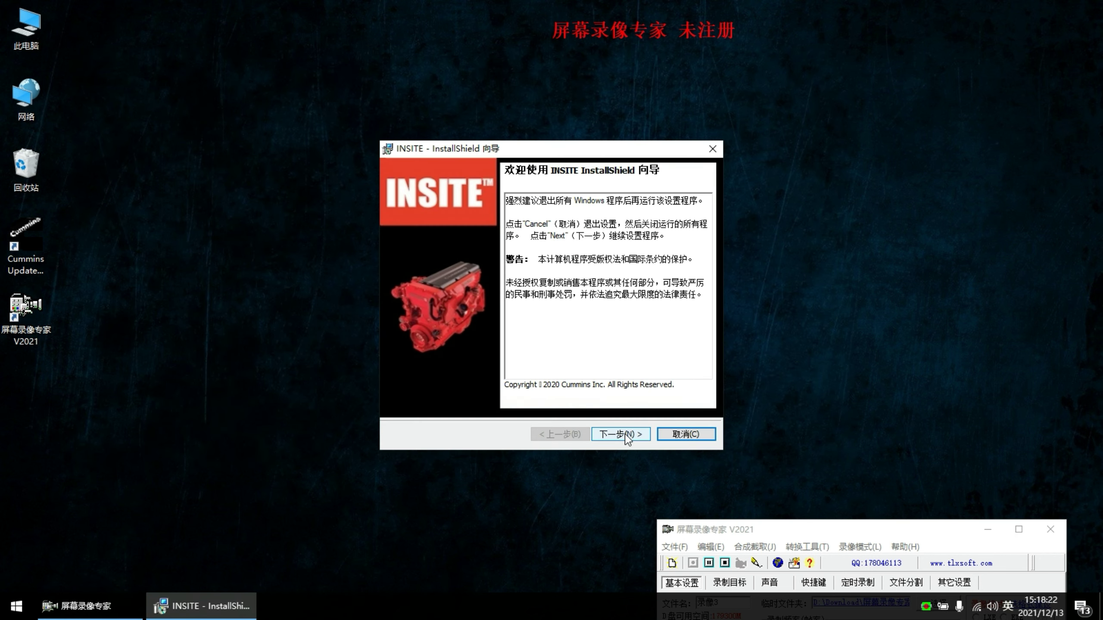
# Step: Proceed past the INSITE setup welcome page and confirm that the PC date and time are verified as correct
pyautogui.click(625, 432)
pyautogui.click(404, 362)
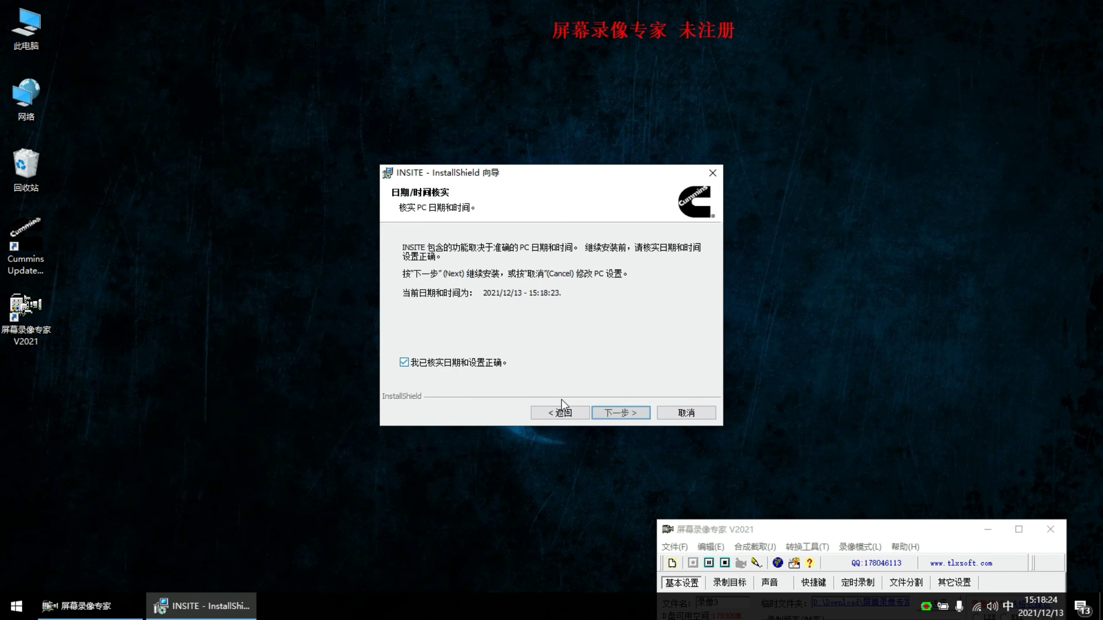
pyautogui.click(619, 414)
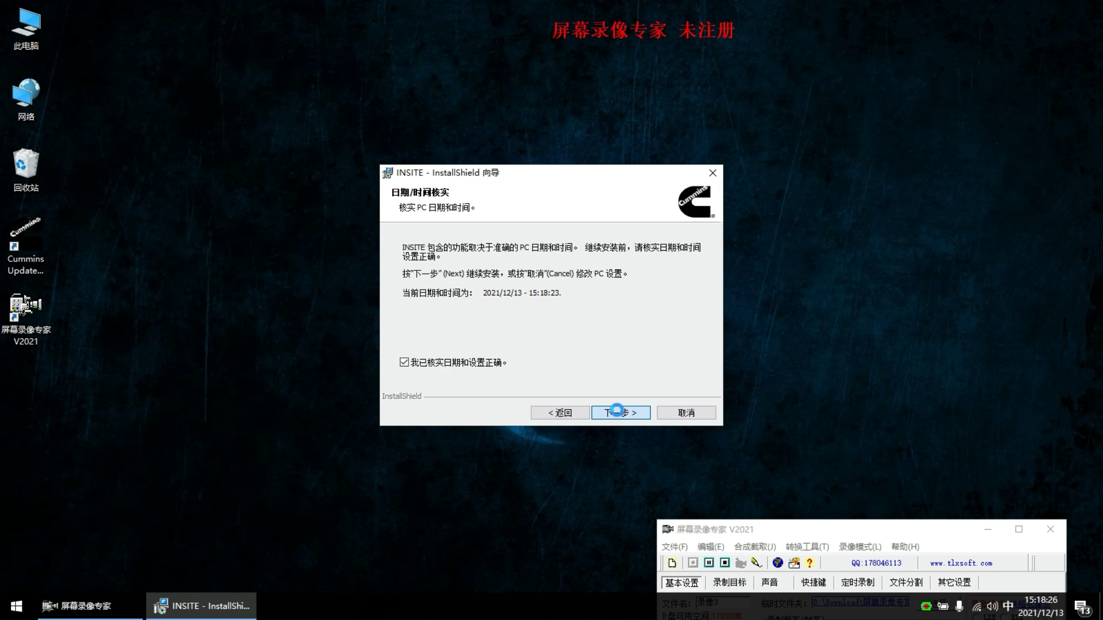
# Step: Accept the INSITE license agreement and install INSITE to C:\Intelect\INSITE\
pyautogui.click(333, 364)
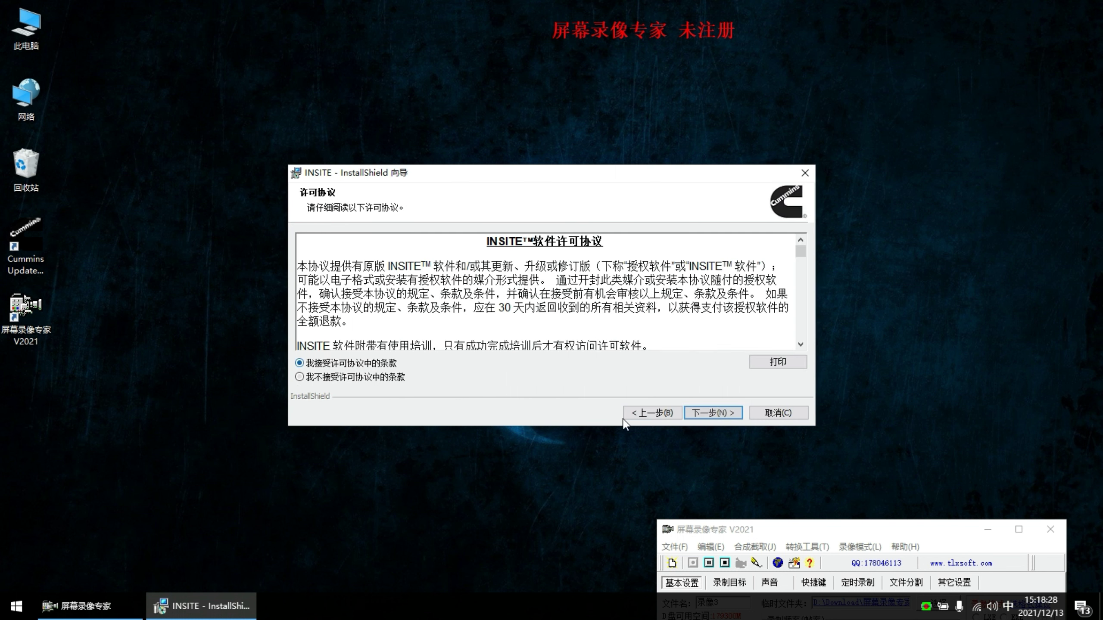
pyautogui.click(699, 413)
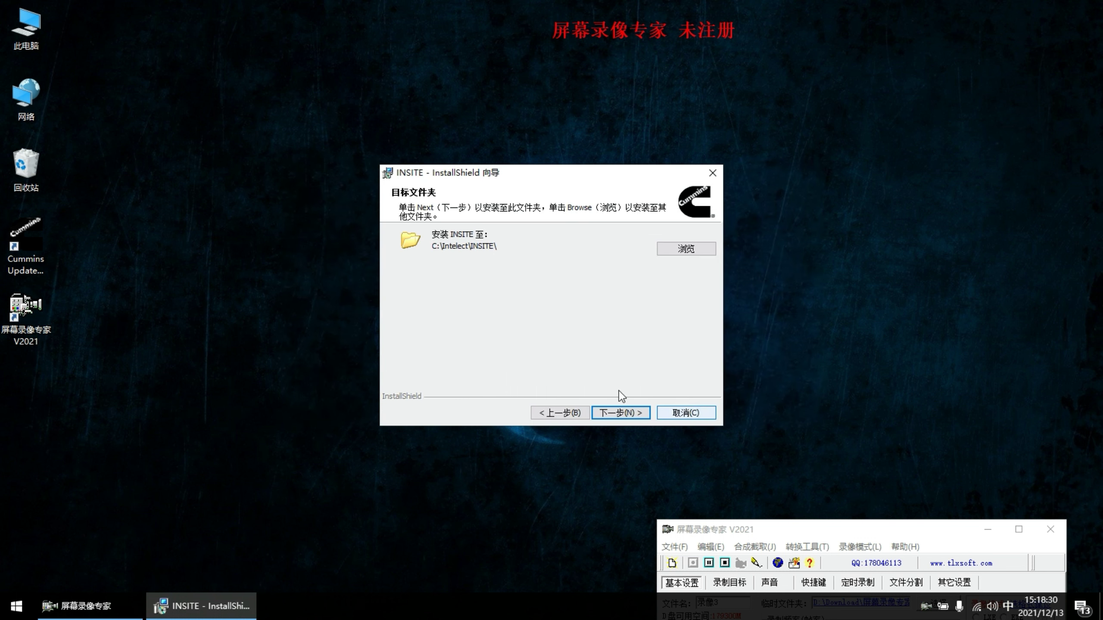
pyautogui.click(621, 412)
pyautogui.click(619, 415)
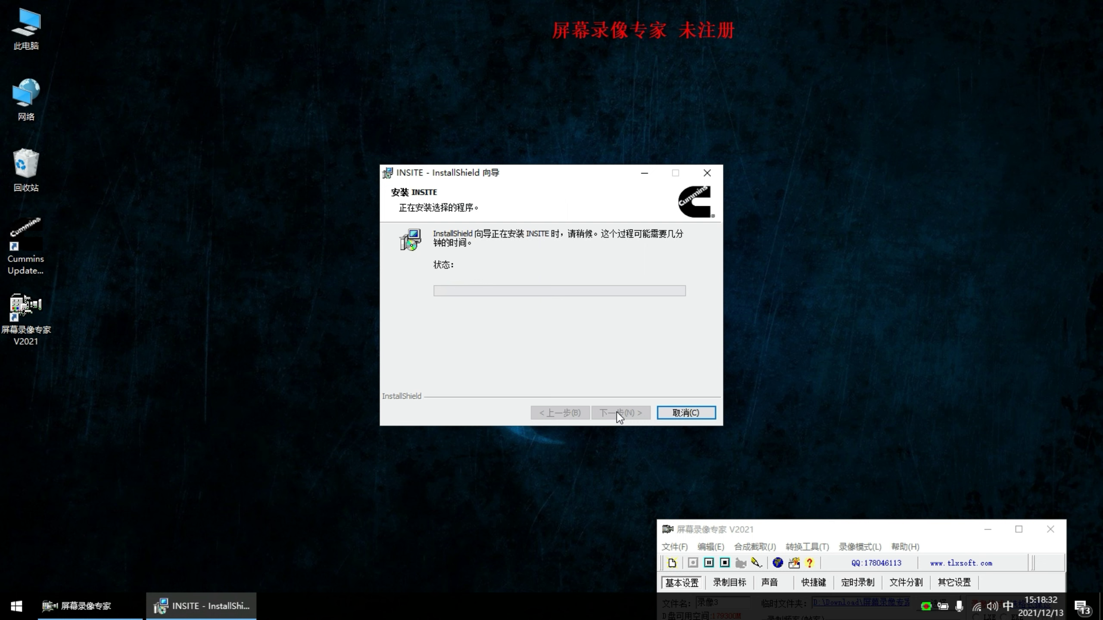
pyautogui.click(772, 569)
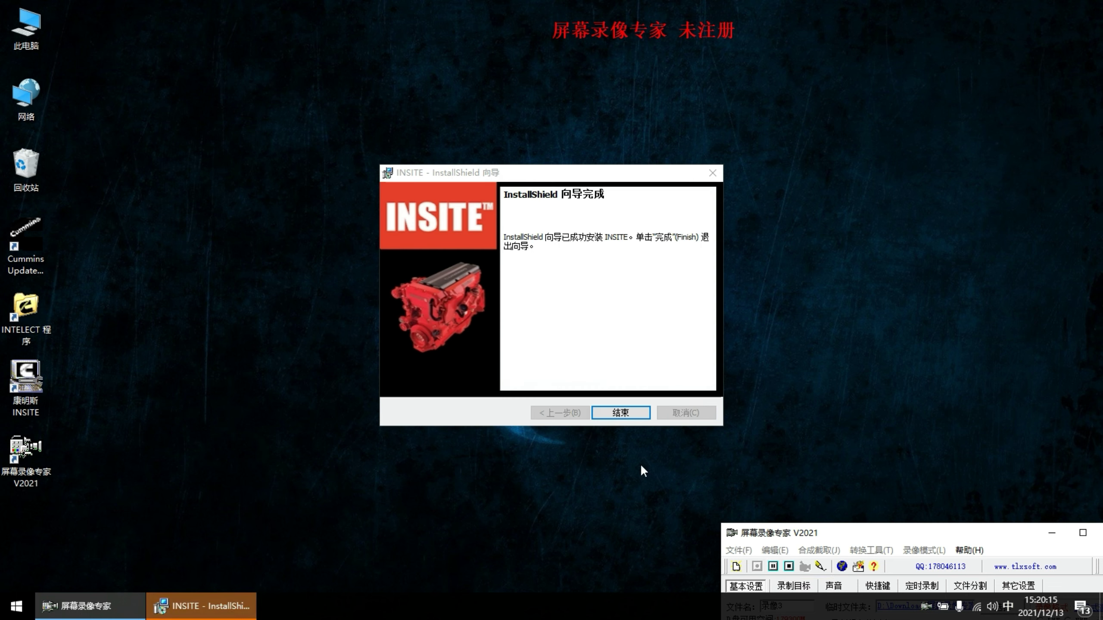
# Step: Finish the INSITE setup wizard and exit the Cummins Update Manager, confirming the exit
pyautogui.click(621, 414)
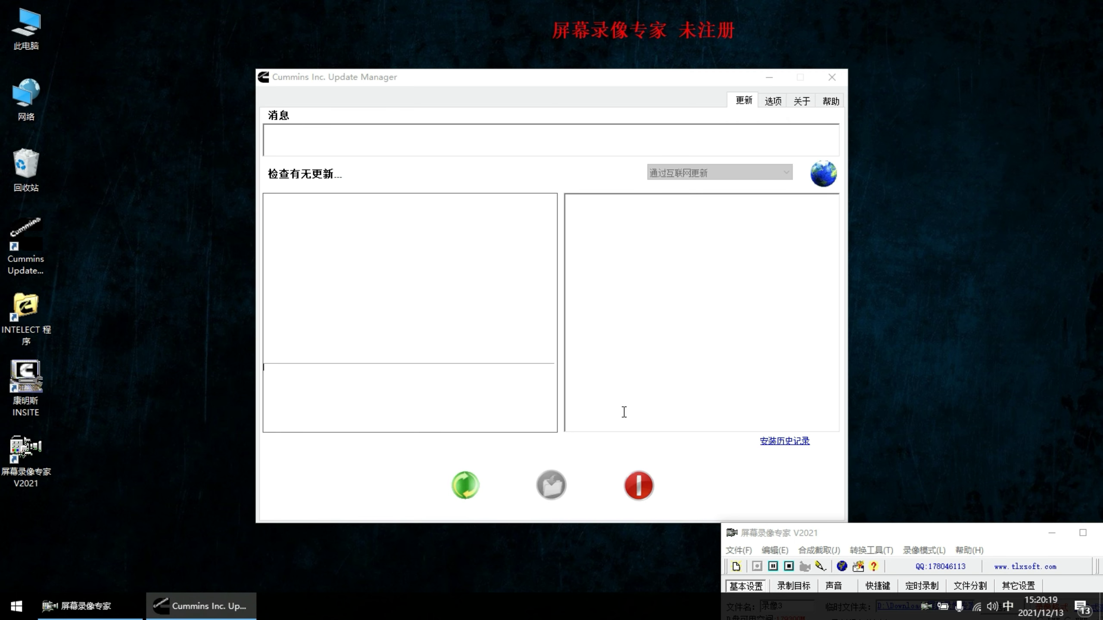
pyautogui.click(637, 486)
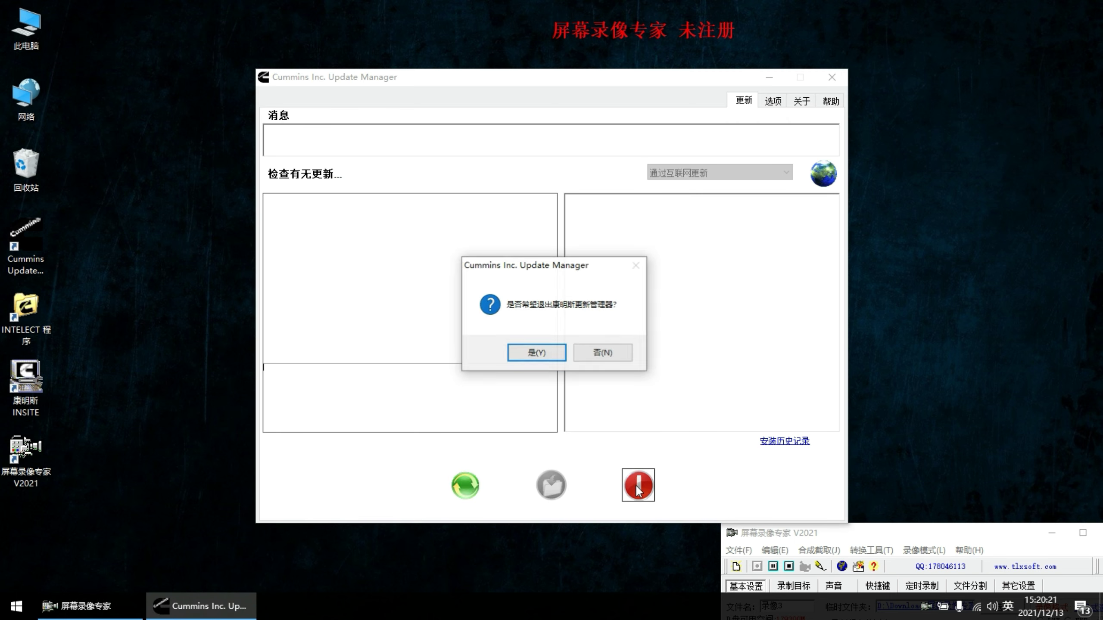
pyautogui.click(538, 354)
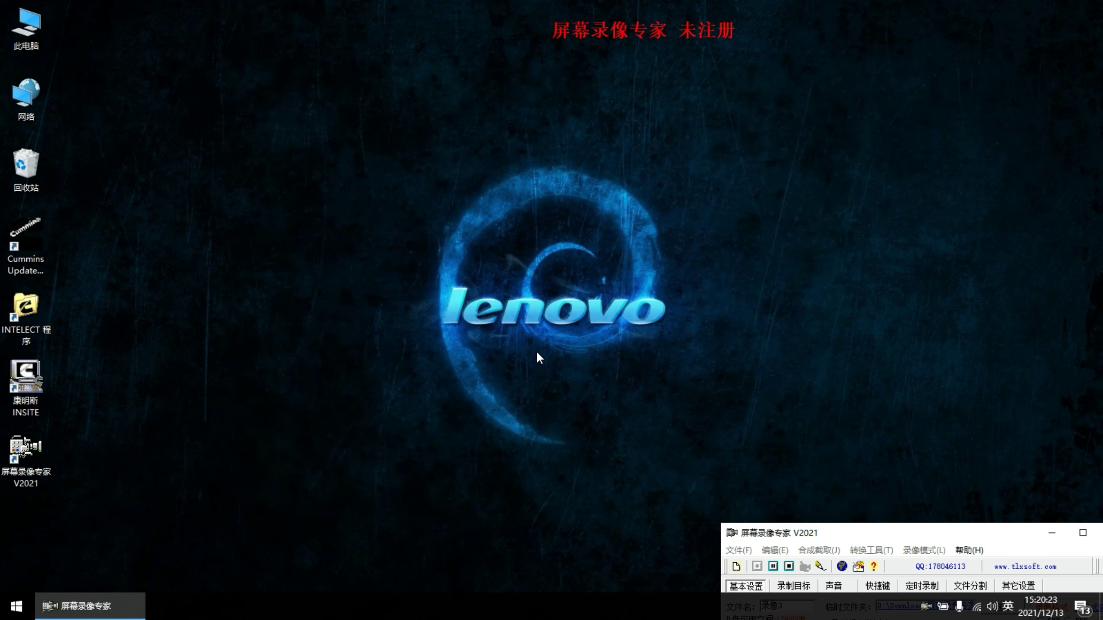
pyautogui.click(773, 567)
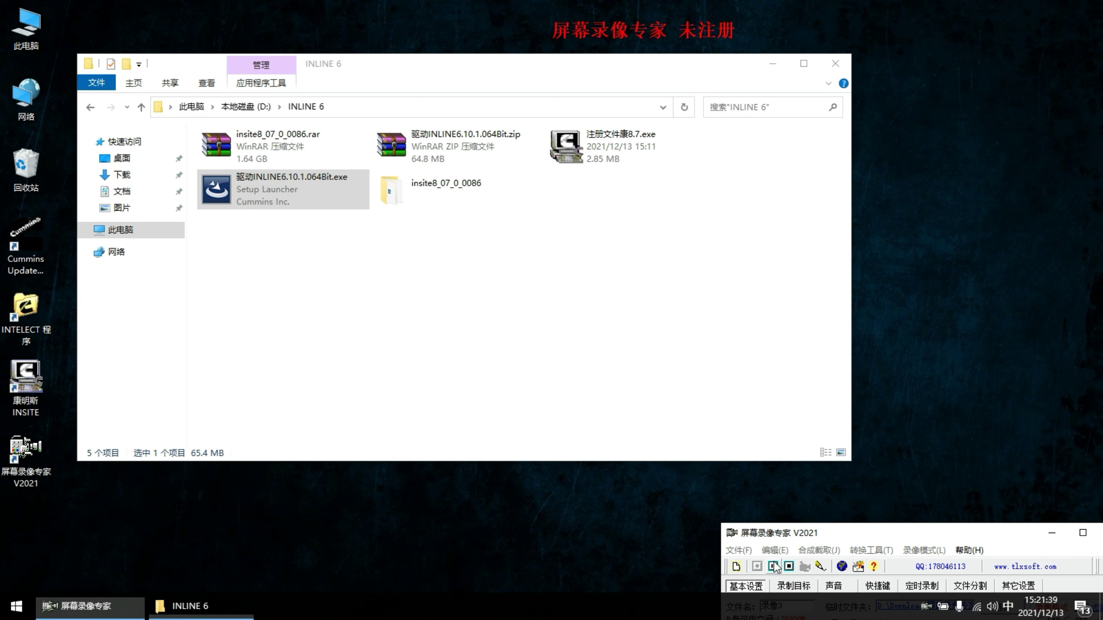
# Step: Run 驱动INLINE6.10.1.064Bit.exe from the INLINE 6 folder and complete the Cummins INLINE 6 - 64Bit installation
pyautogui.doubleClick(252, 179)
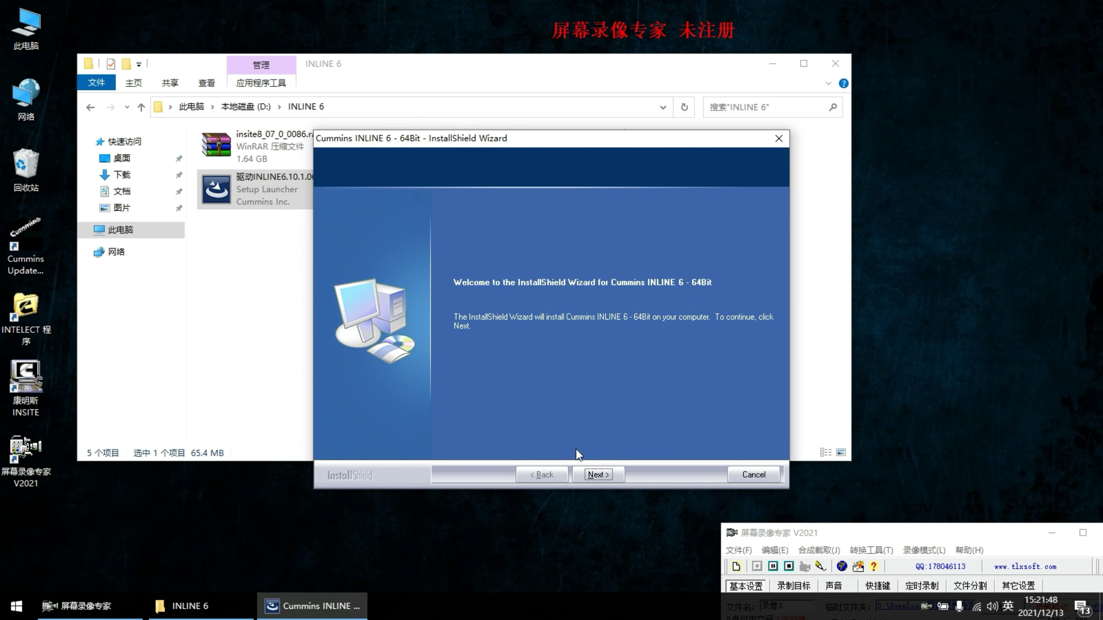
pyautogui.click(609, 475)
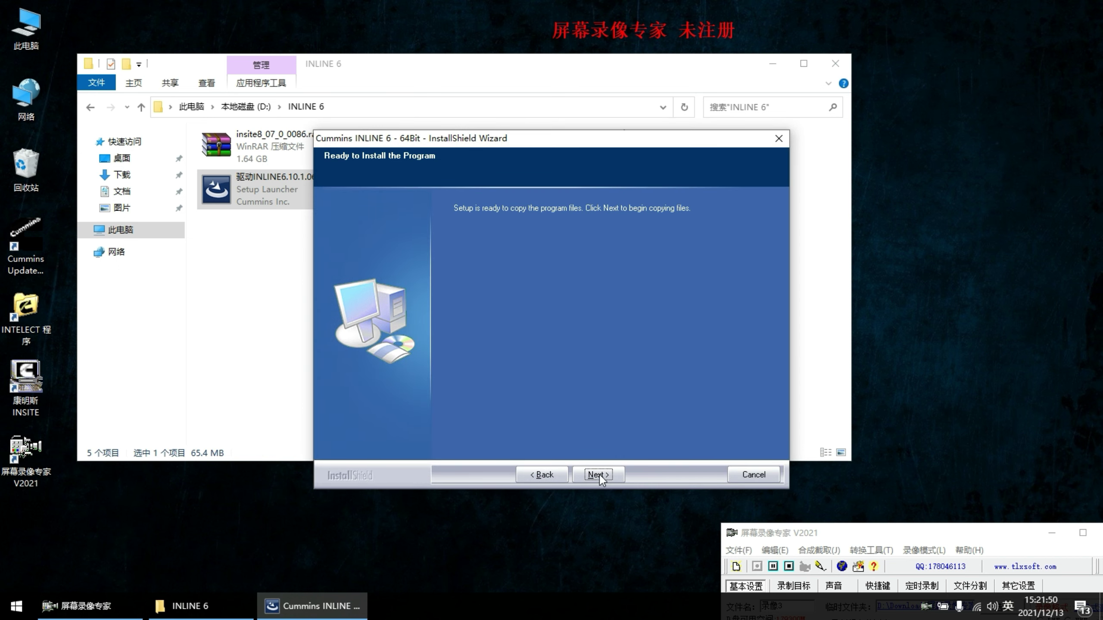
pyautogui.click(600, 474)
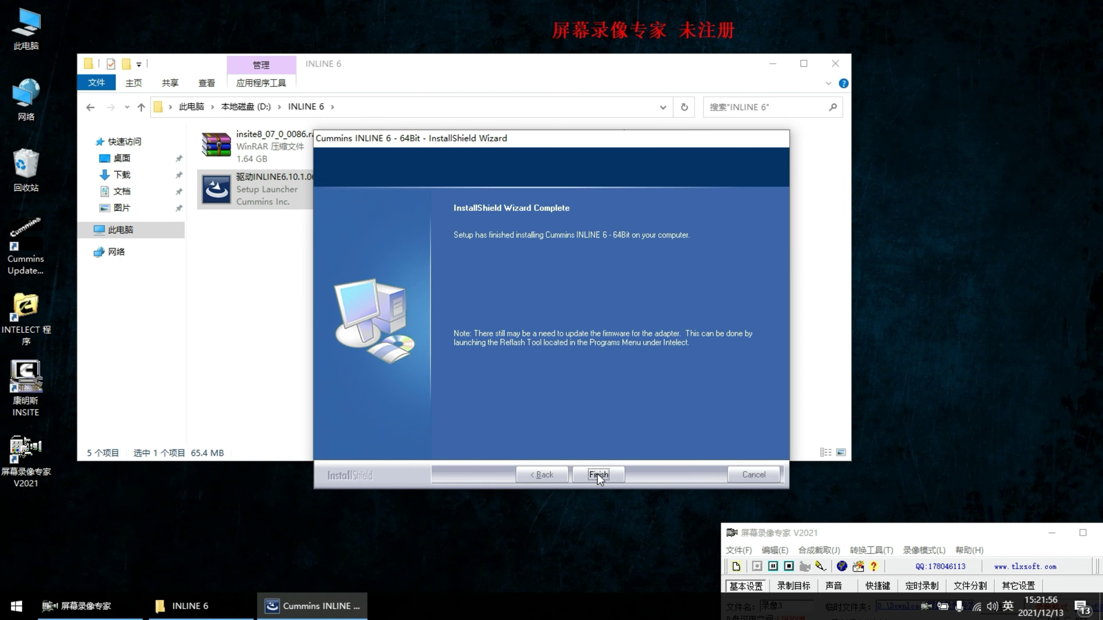
pyautogui.click(598, 474)
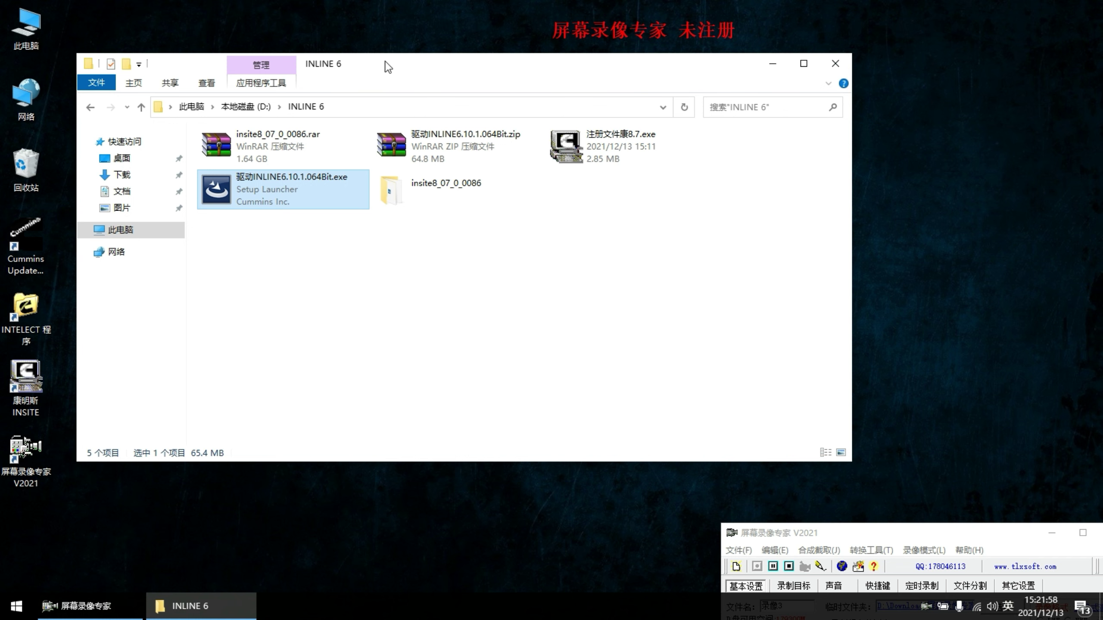
# Step: Run the registration file 注册文件康8.7.exe and select the whole machine code in its password dialog
pyautogui.moveTo(386, 67); pyautogui.dragTo(497, 87)
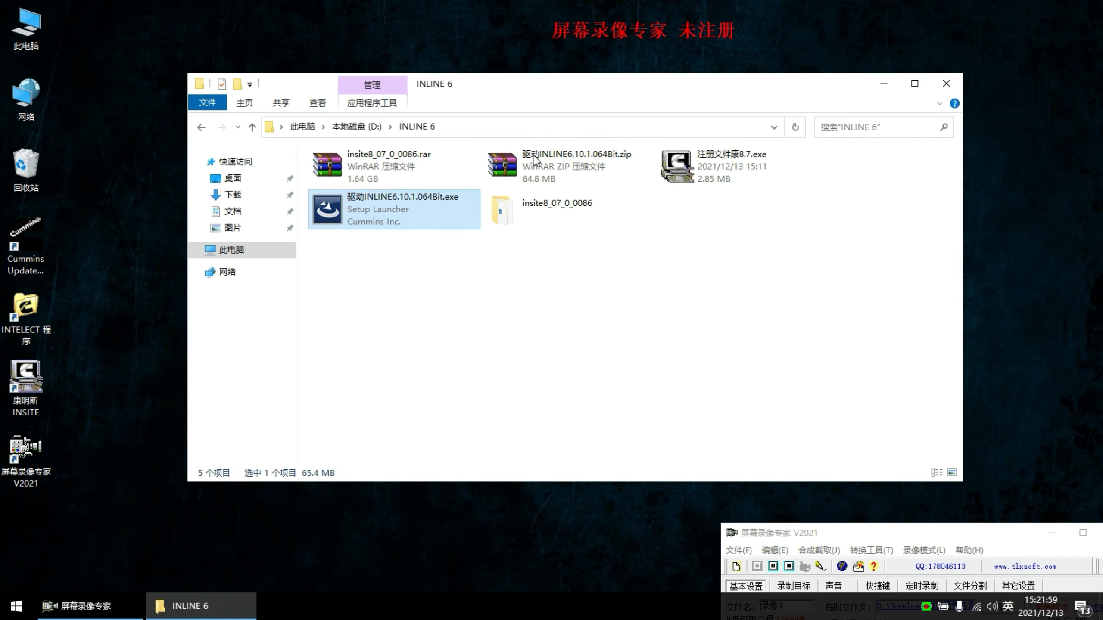
pyautogui.doubleClick(684, 171)
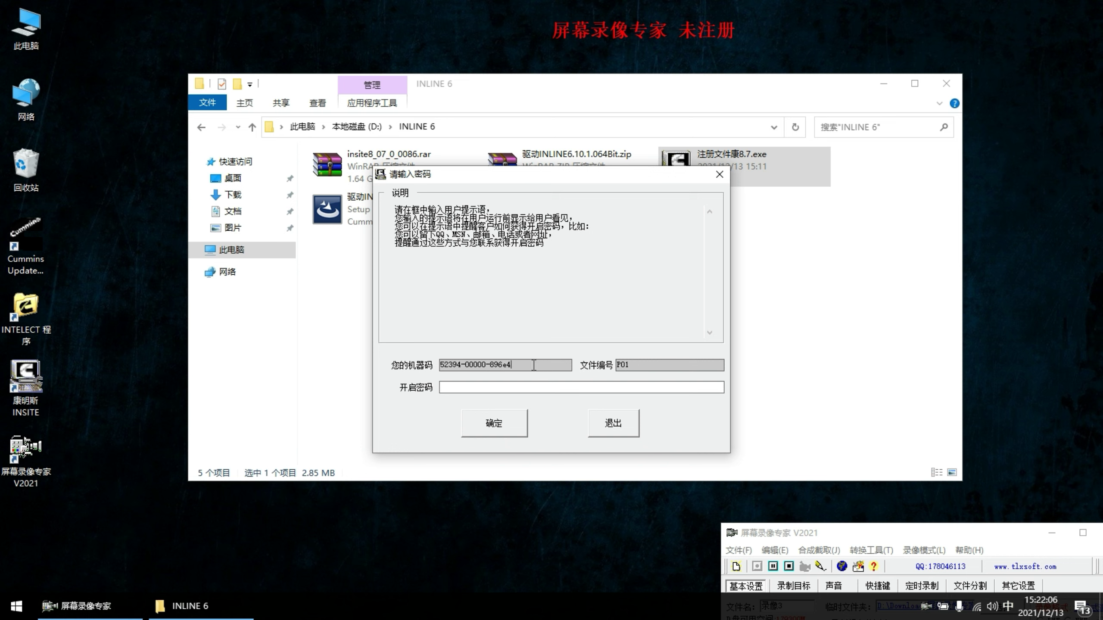
pyautogui.moveTo(534, 365); pyautogui.dragTo(434, 365)
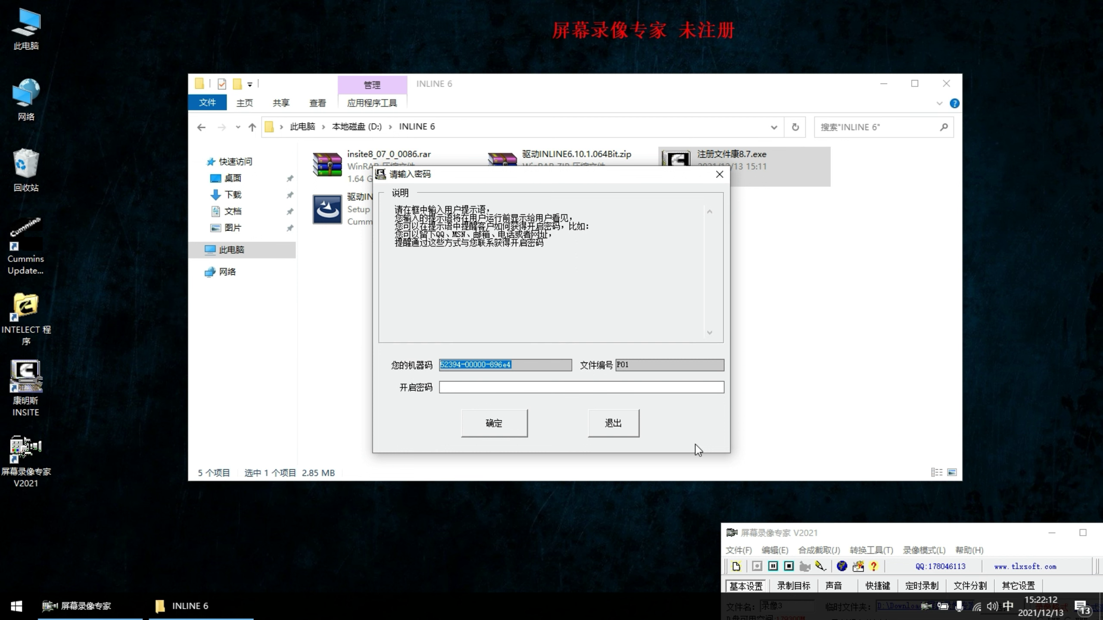
pyautogui.click(773, 566)
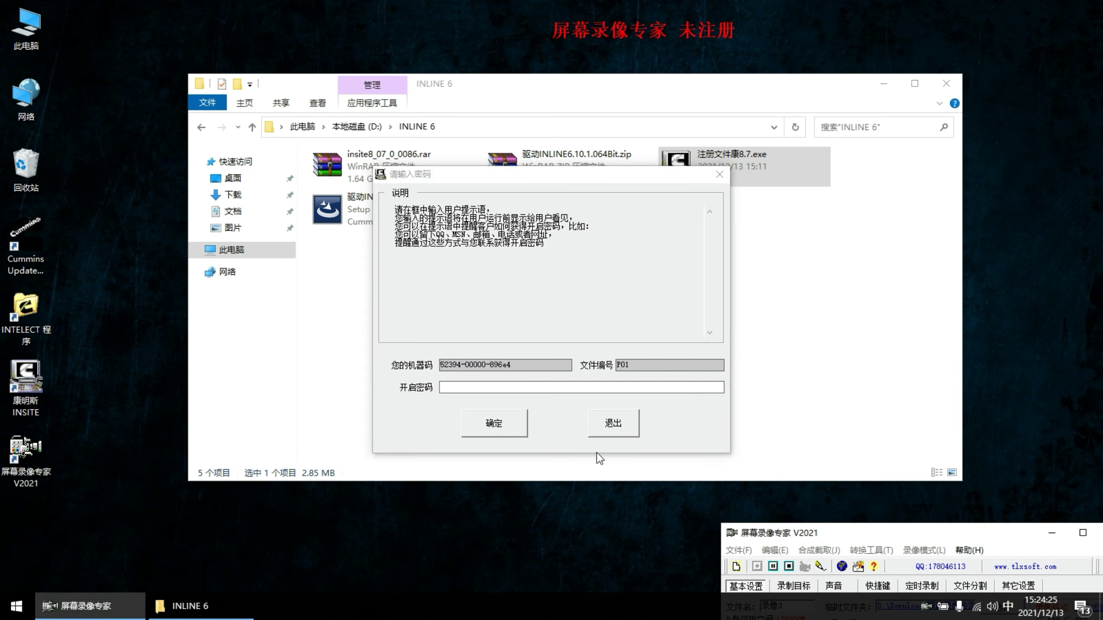
# Step: Enter the opening password (开启密码) in the registration file's dialog and confirm it
pyautogui.click(492, 391)
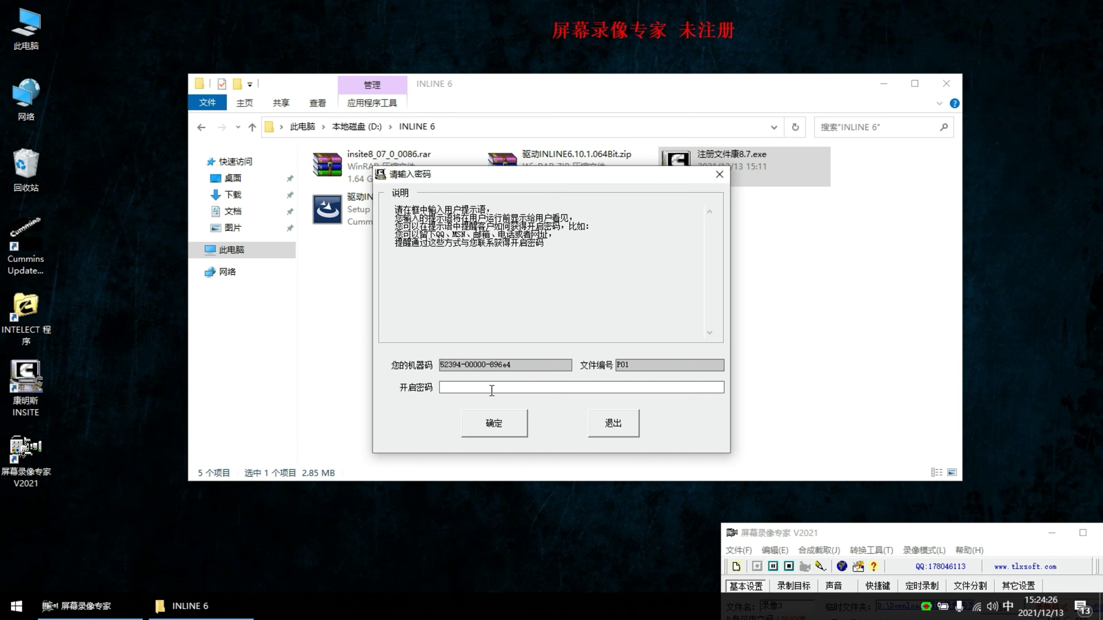
pyautogui.write('d')
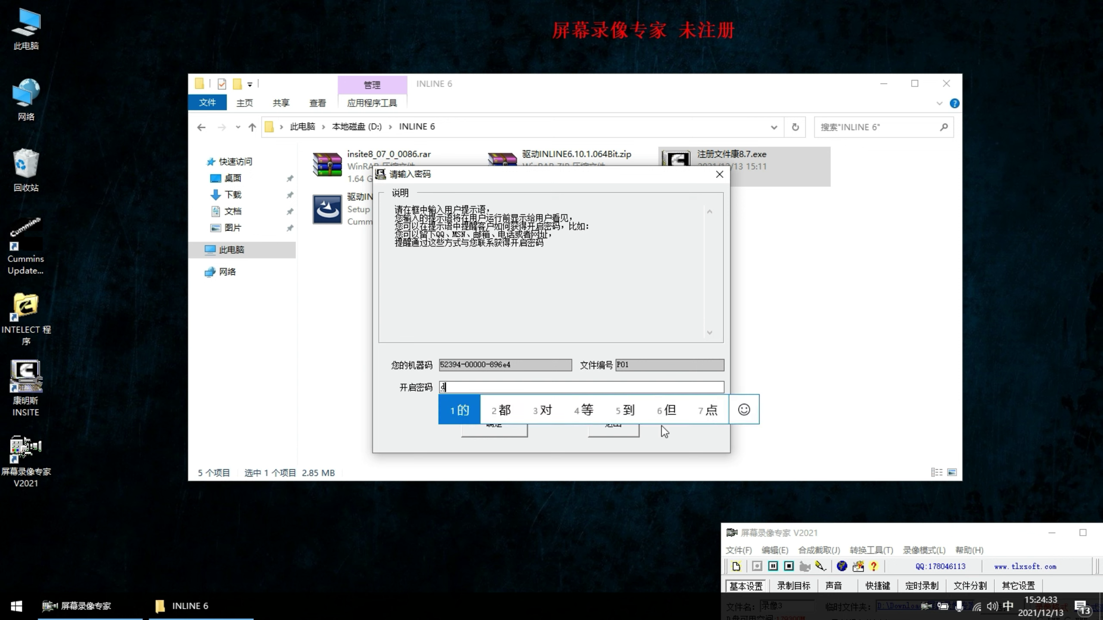
pyautogui.press('Return')
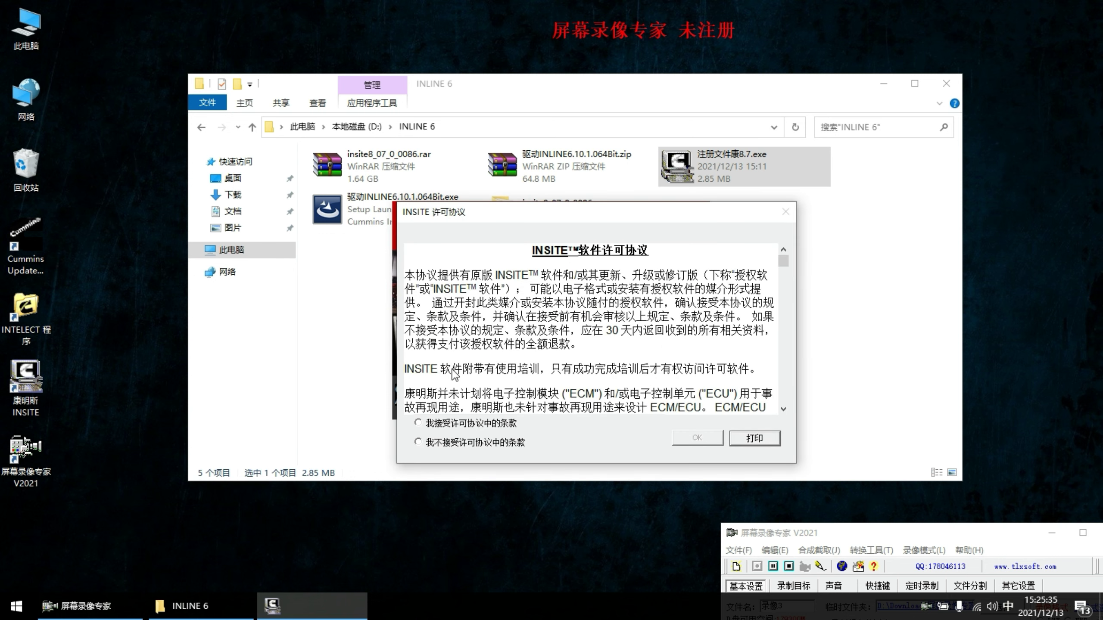
# Step: Accept the INSITE license agreement and choose simulator mode (模拟器模式) in the INSITE welcome dialog
pyautogui.click(432, 429)
pyautogui.click(698, 438)
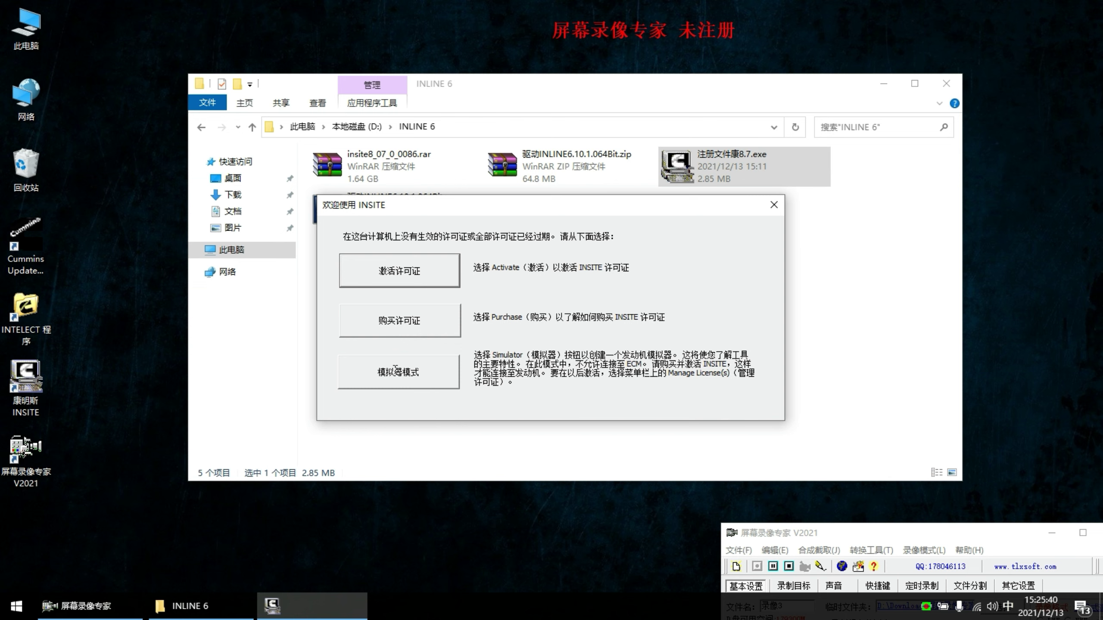
pyautogui.click(396, 370)
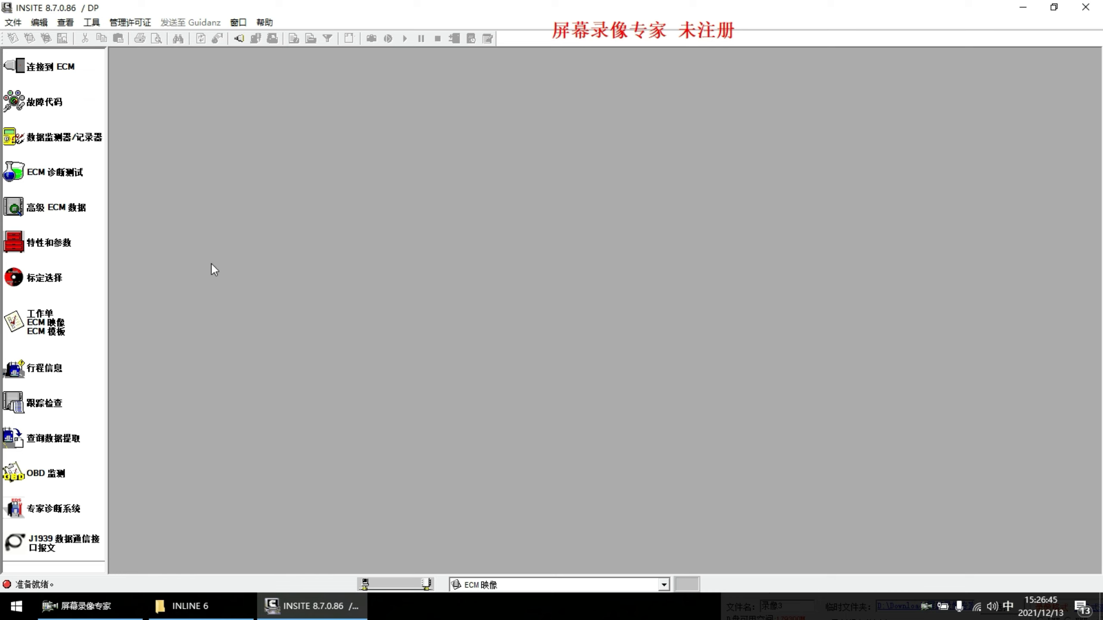
# Step: Add a new ECM connection in INSITE and choose RP1210 适配器 as its connection type
pyautogui.click(594, 586)
pyautogui.click(476, 611)
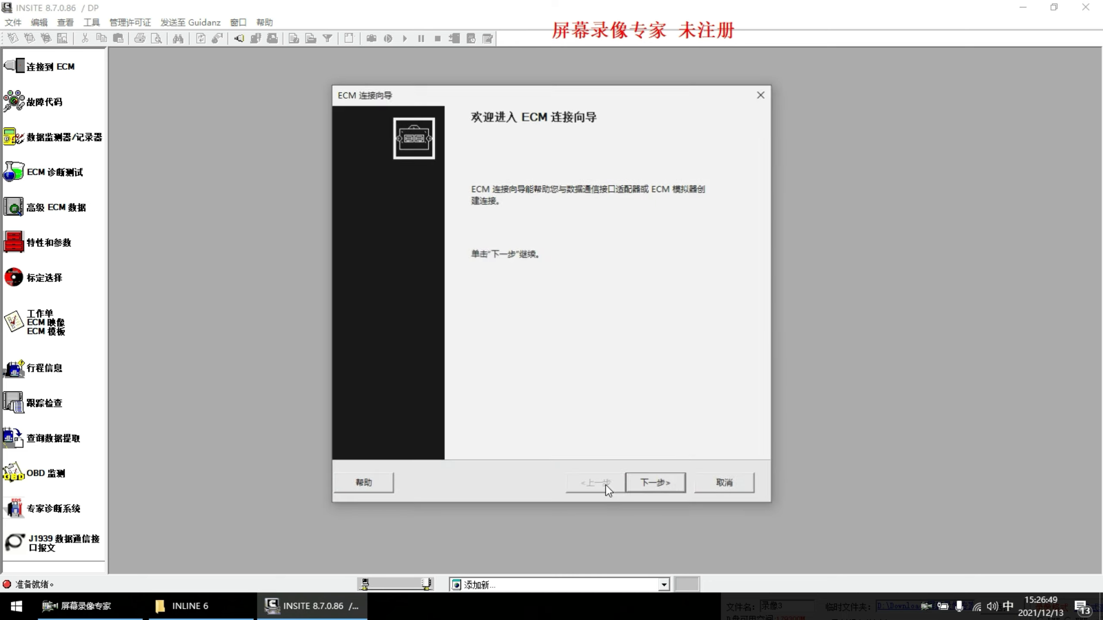
pyautogui.click(656, 488)
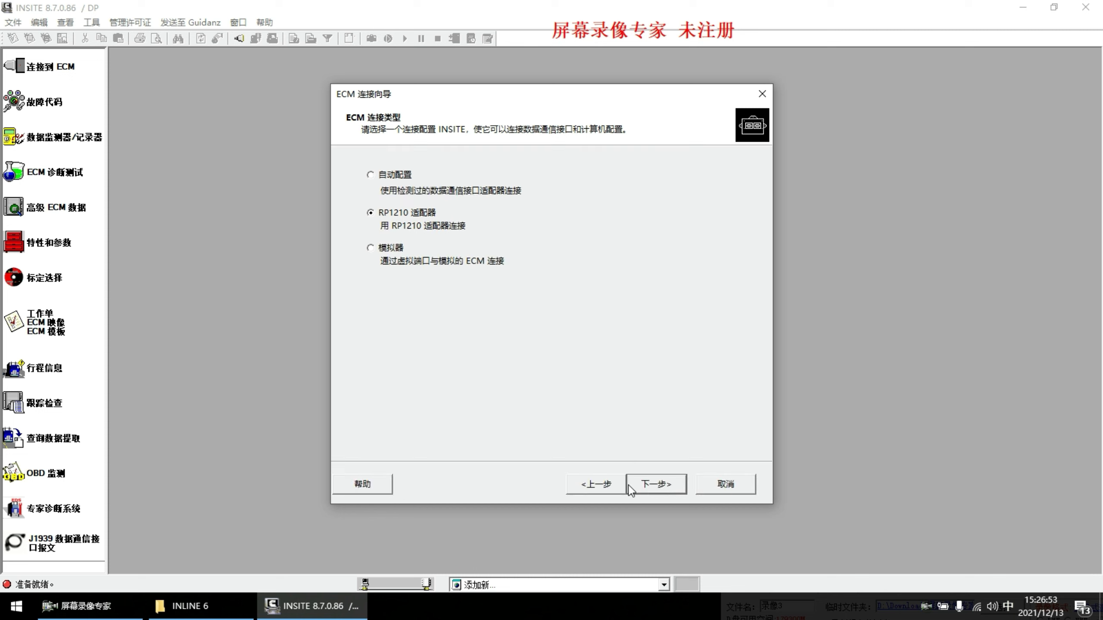
pyautogui.click(651, 485)
# Step: Set the connection's vendor to Cummins Inc. INLINE6 and its adapter to INLINE6,USB
pyautogui.click(436, 192)
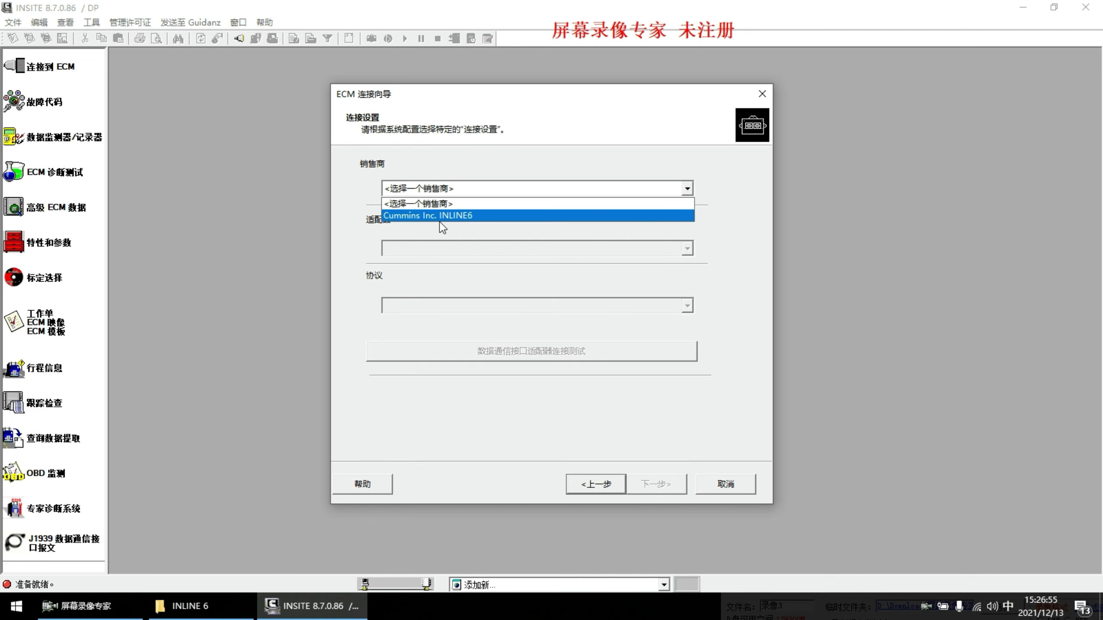
pyautogui.click(432, 217)
pyautogui.click(433, 249)
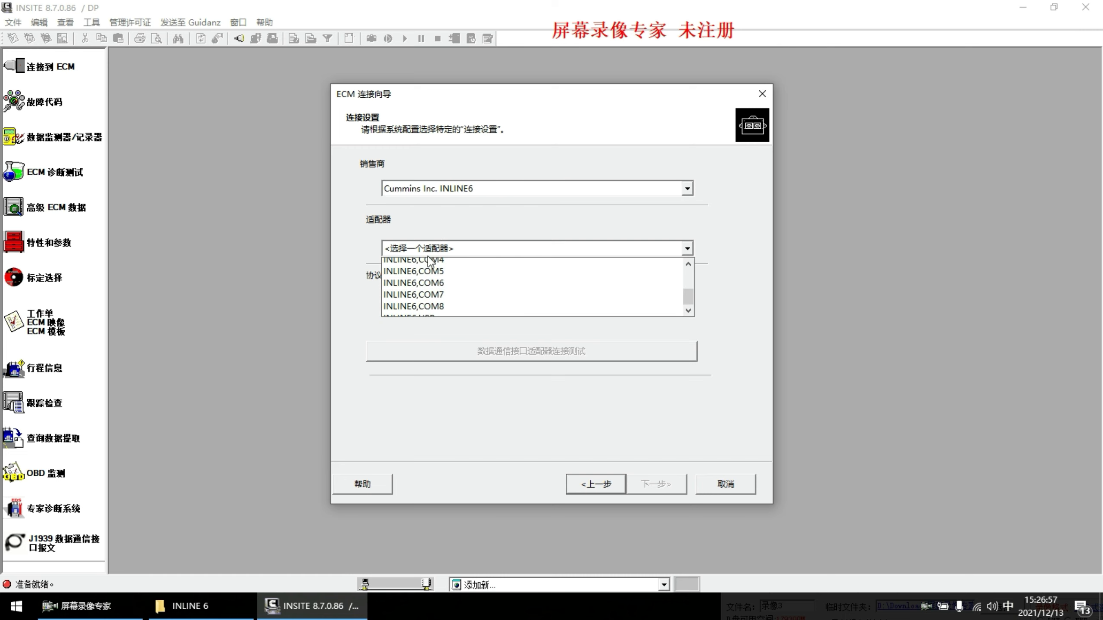
pyautogui.click(428, 307)
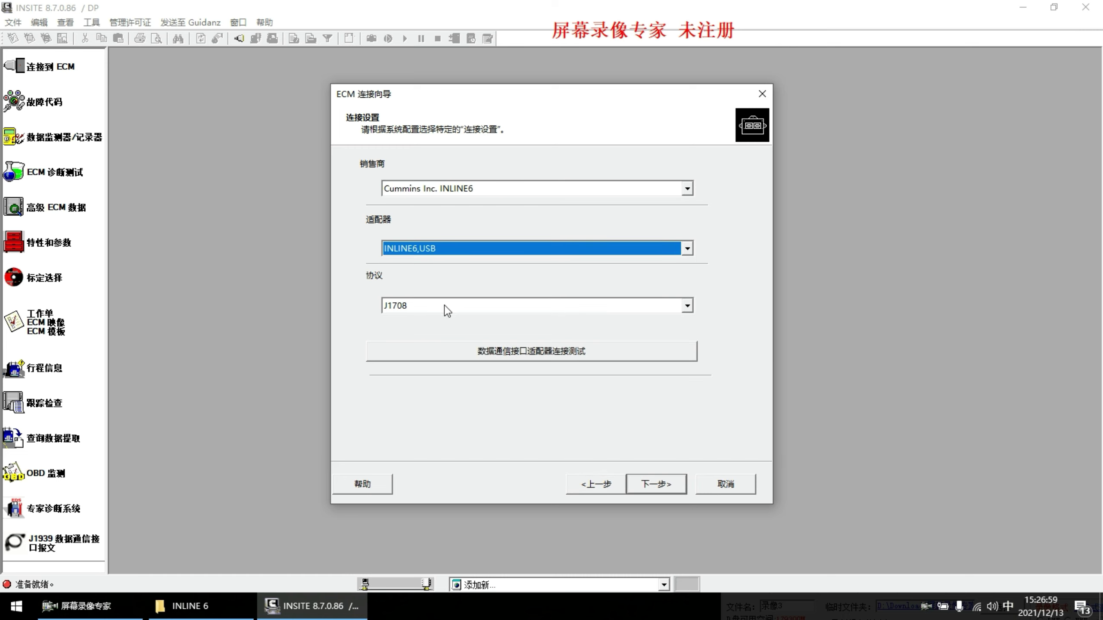
# Step: Set the connection's protocol to J1939 and continue to the connection naming page
pyautogui.click(447, 306)
pyautogui.click(440, 333)
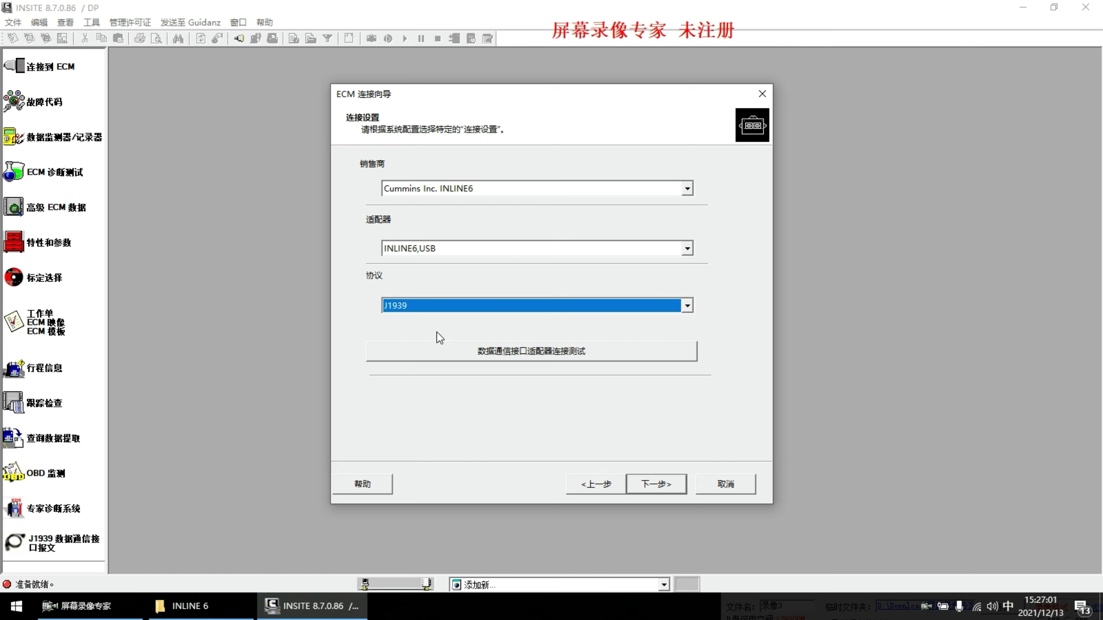
pyautogui.click(654, 484)
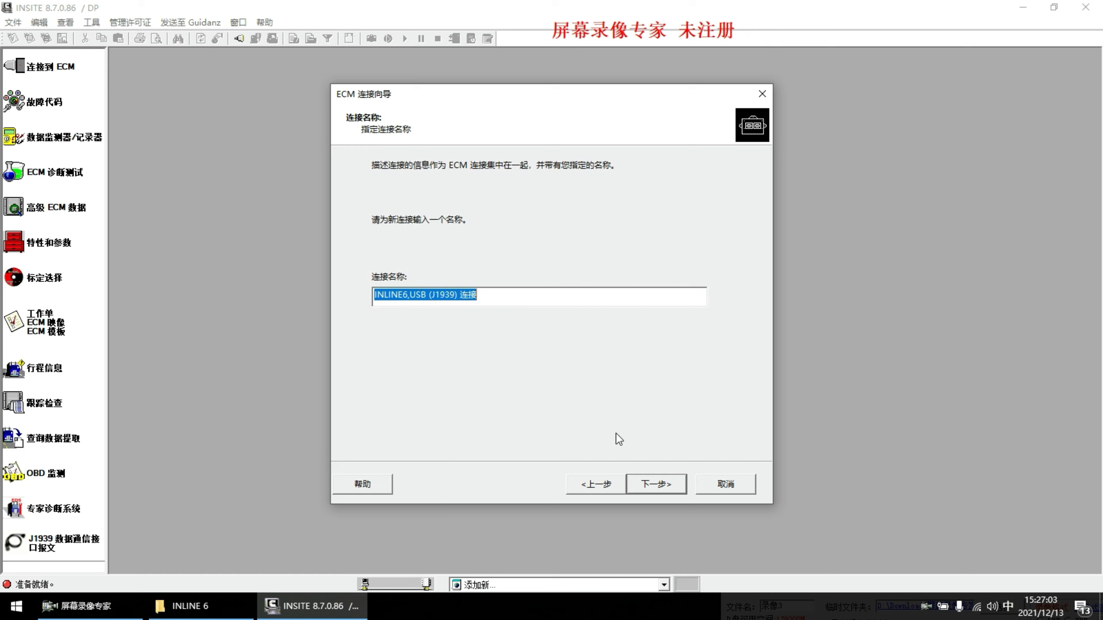
# Step: Name the new connection INLINE6,USB (J1939) and finish the ECM connection wizard
pyautogui.click(495, 300)
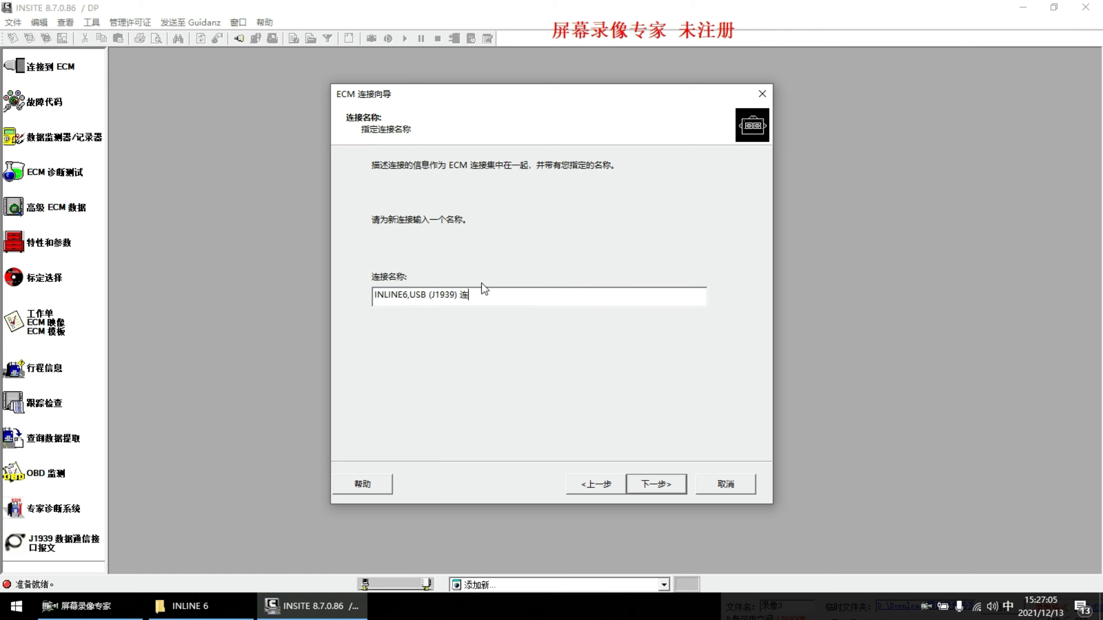
pyautogui.click(651, 484)
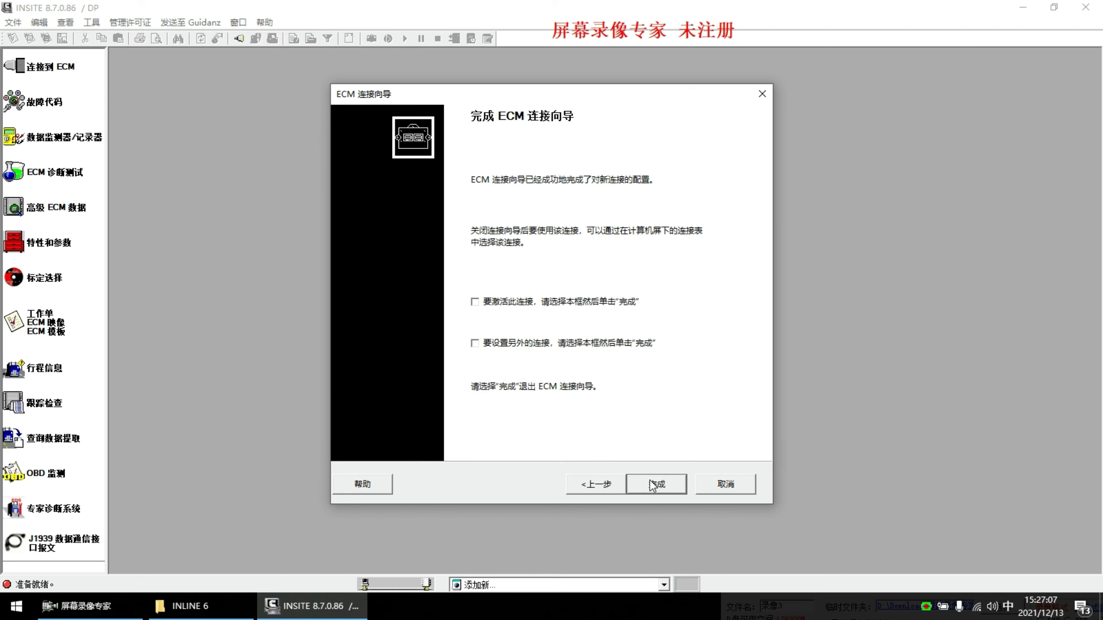
pyautogui.click(663, 484)
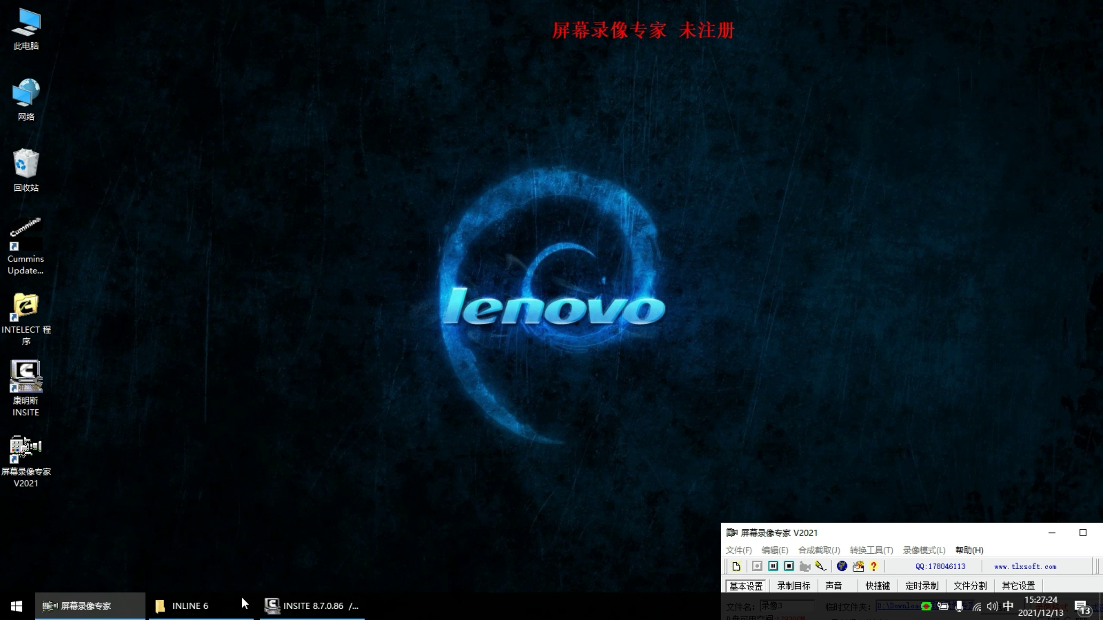
# Step: Create a desktop shortcut to 注册文件康8.7.exe from the INLINE 6 folder
pyautogui.click(200, 607)
pyautogui.rightClick(696, 171)
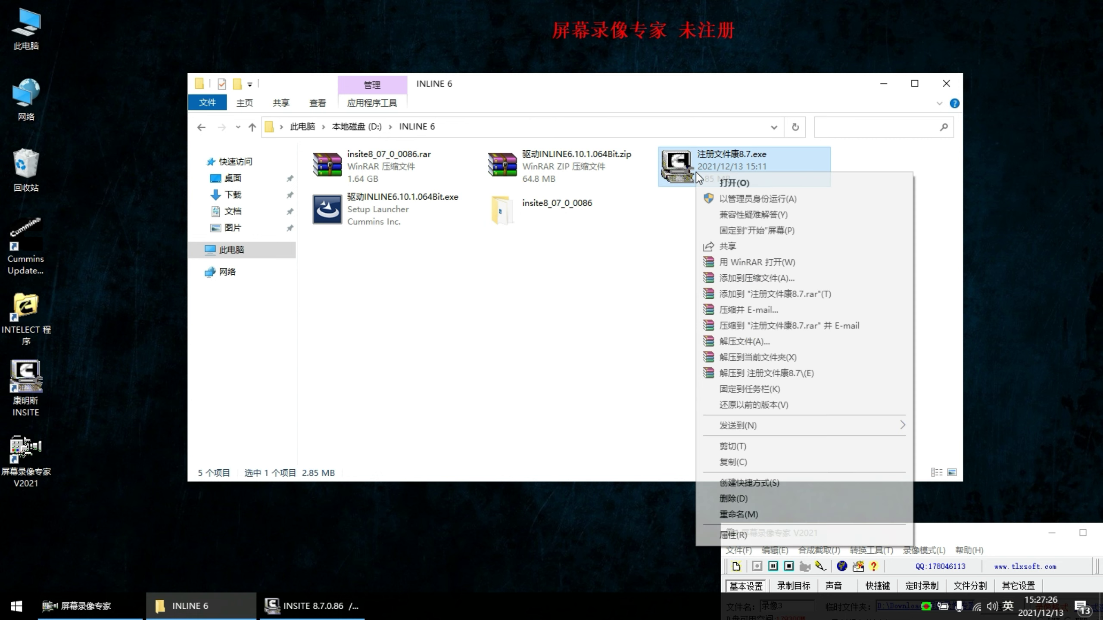
pyautogui.moveTo(764, 427)
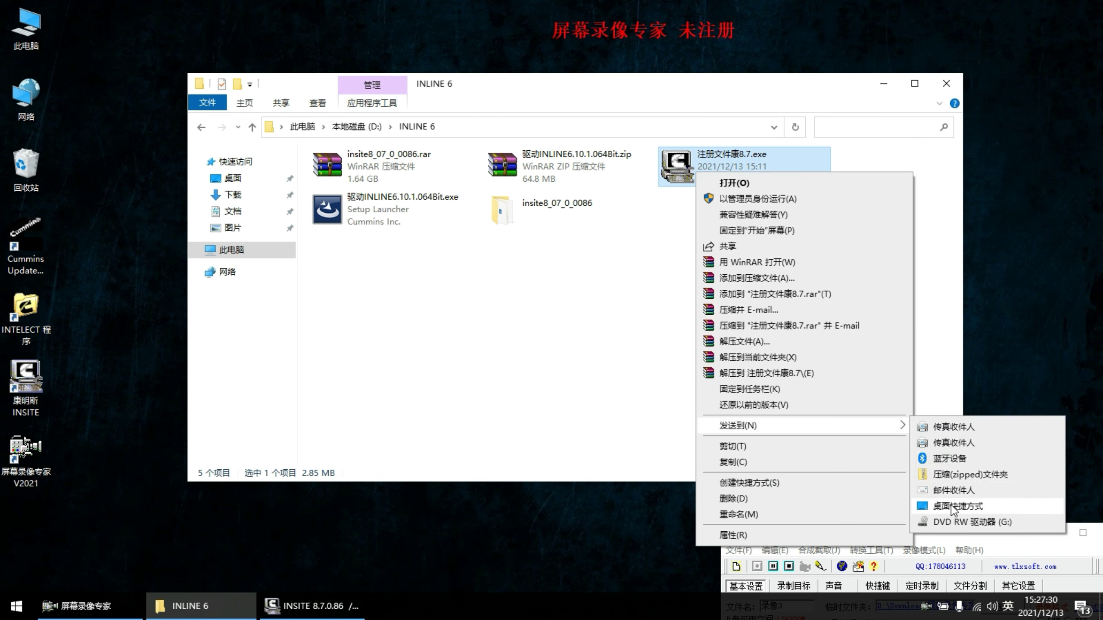
pyautogui.click(952, 508)
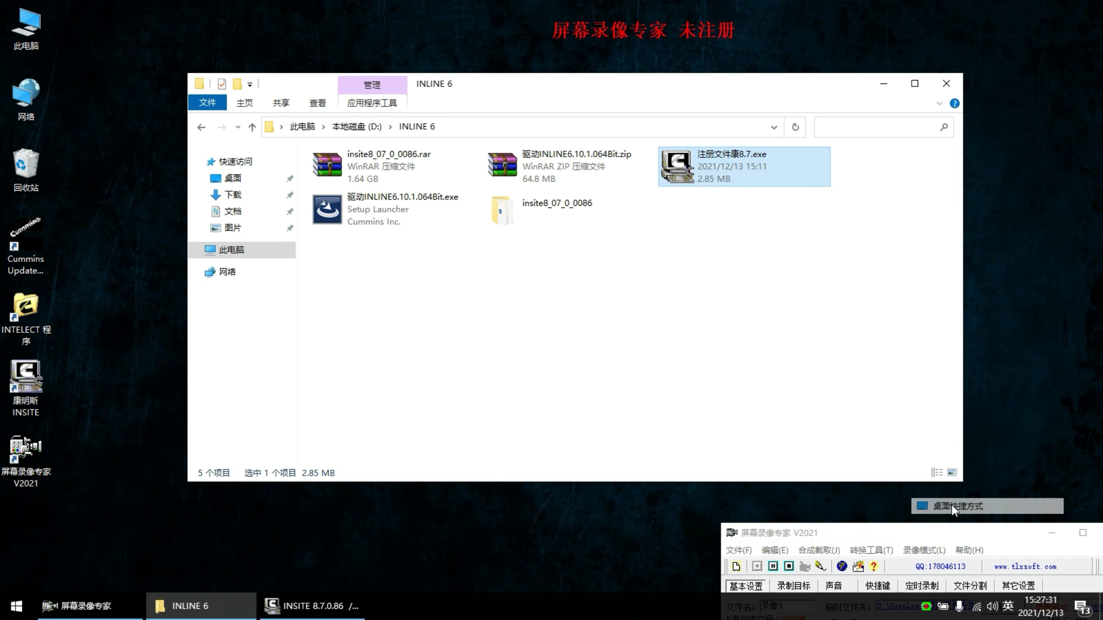
# Step: Move the 康明斯 INSITE, INTELECT 程序 and Cummins Update desktop shortcuts to the recycle bin and close the INLINE 6 folder
pyautogui.click(152, 351)
pyautogui.moveTo(26, 384); pyautogui.dragTo(26, 169)
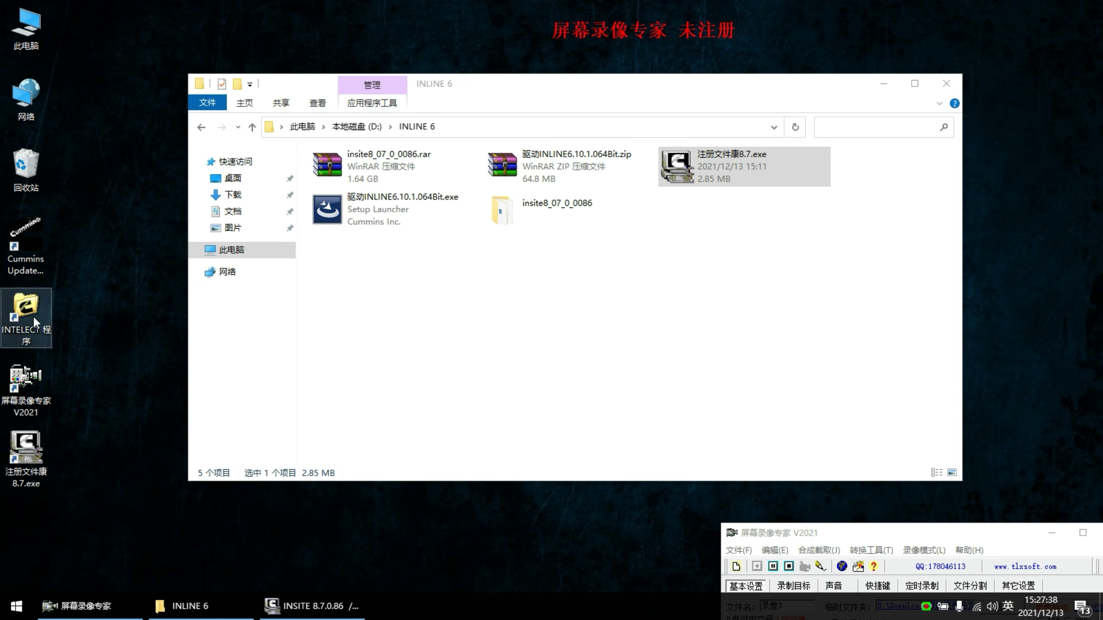
pyautogui.moveTo(33, 304); pyautogui.dragTo(26, 167)
pyautogui.moveTo(24, 234); pyautogui.dragTo(26, 164)
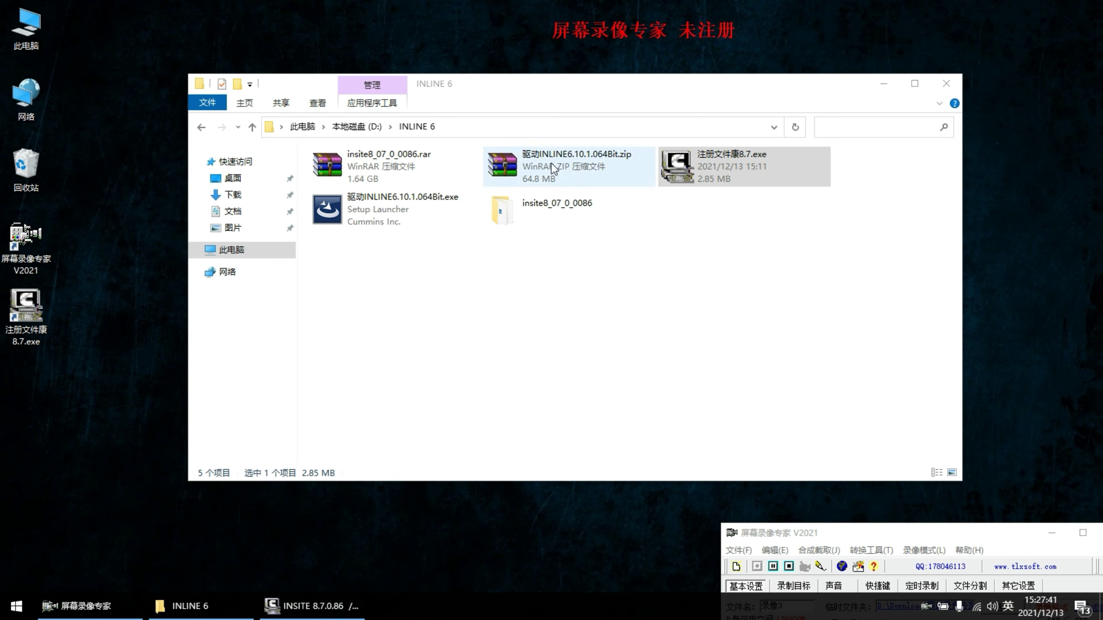
pyautogui.click(947, 86)
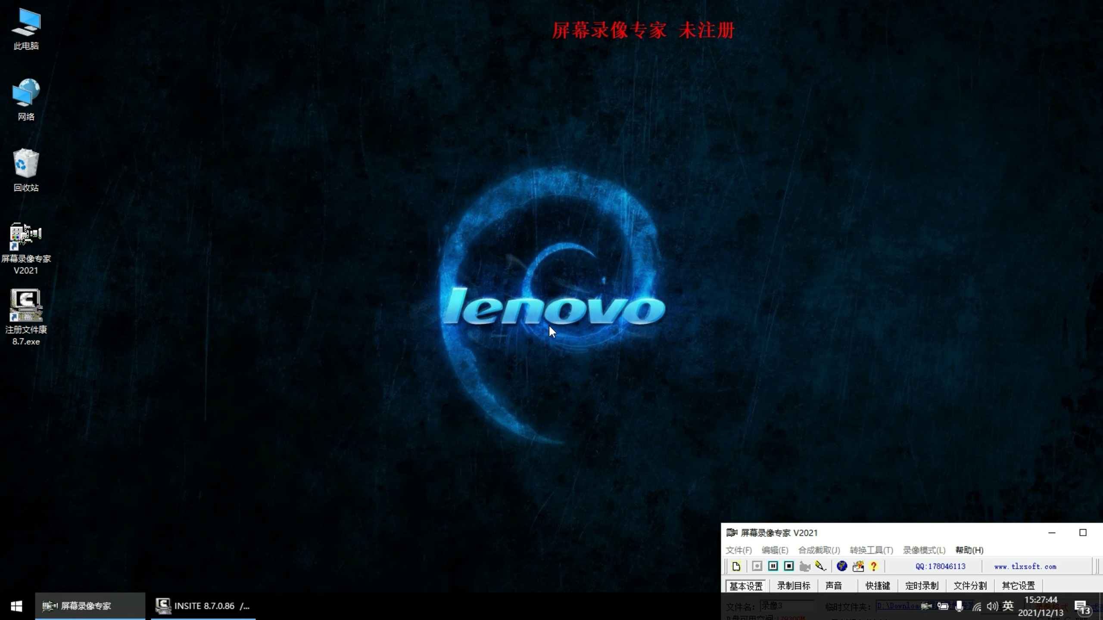
# Step: Switch back to INSITE and exit it, confirming the exit
pyautogui.click(239, 596)
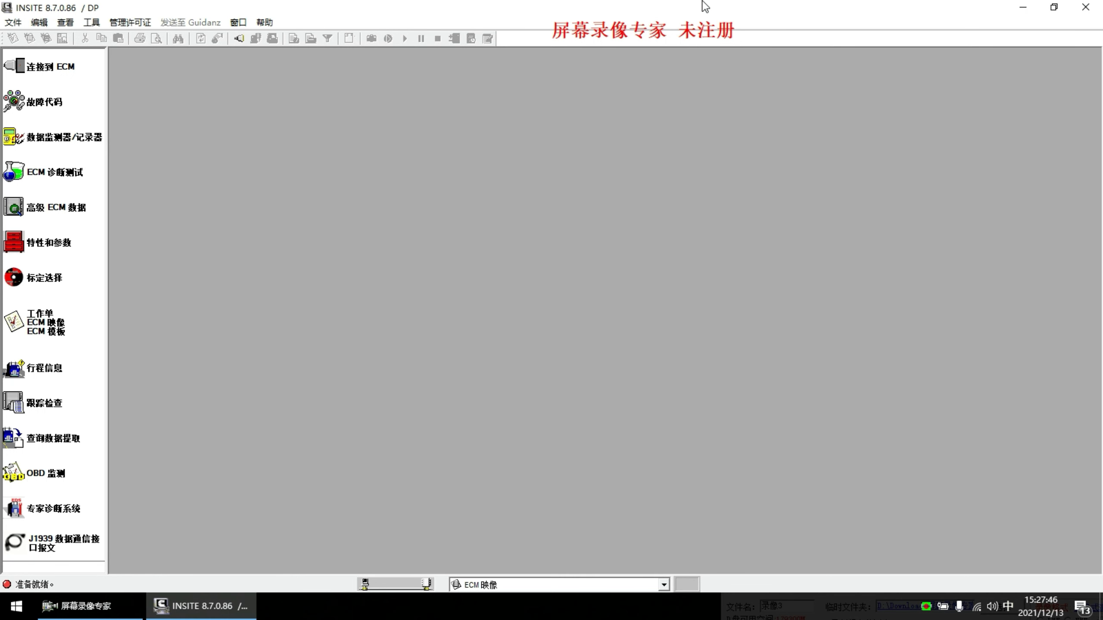
pyautogui.click(1086, 7)
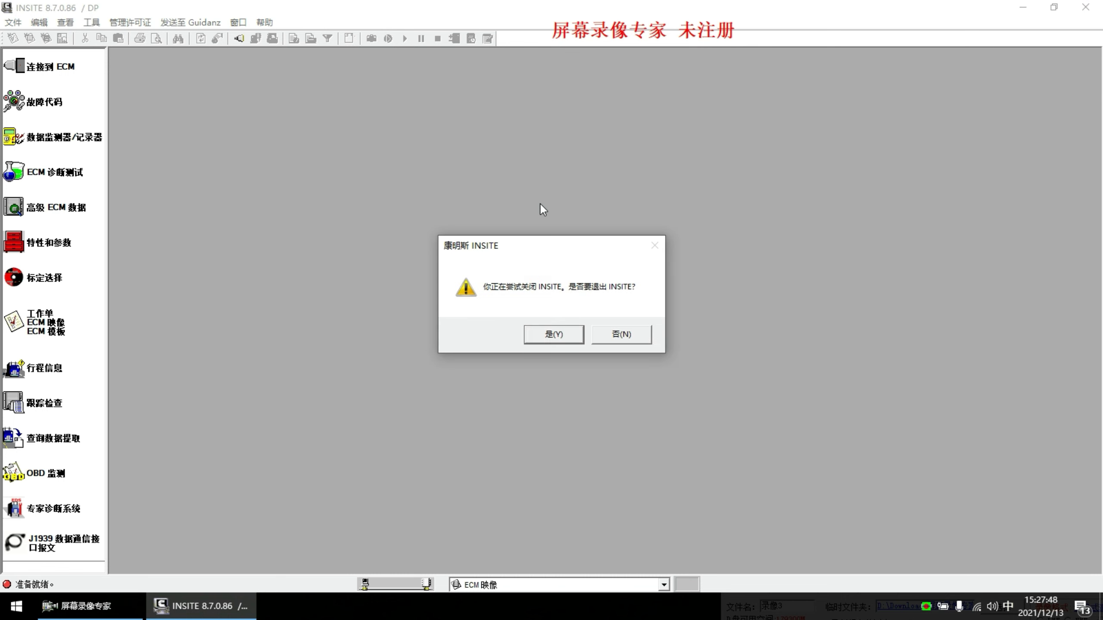
pyautogui.click(541, 335)
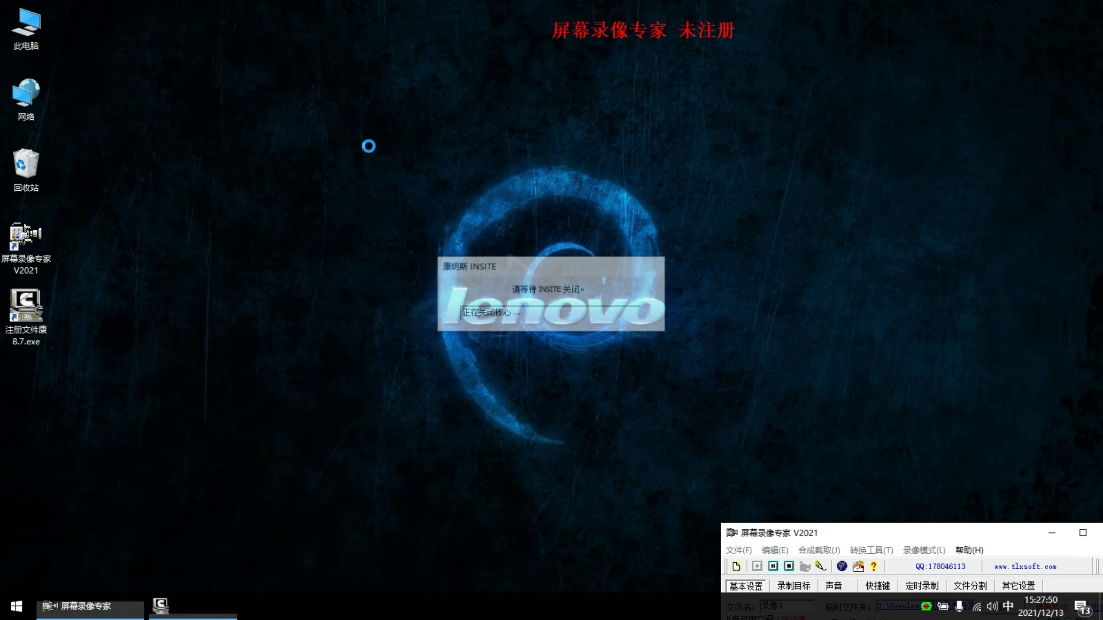
# Step: Launch INSITE from the 注册文件康8.7.exe shortcut on the desktop
pyautogui.rightClick(21, 310)
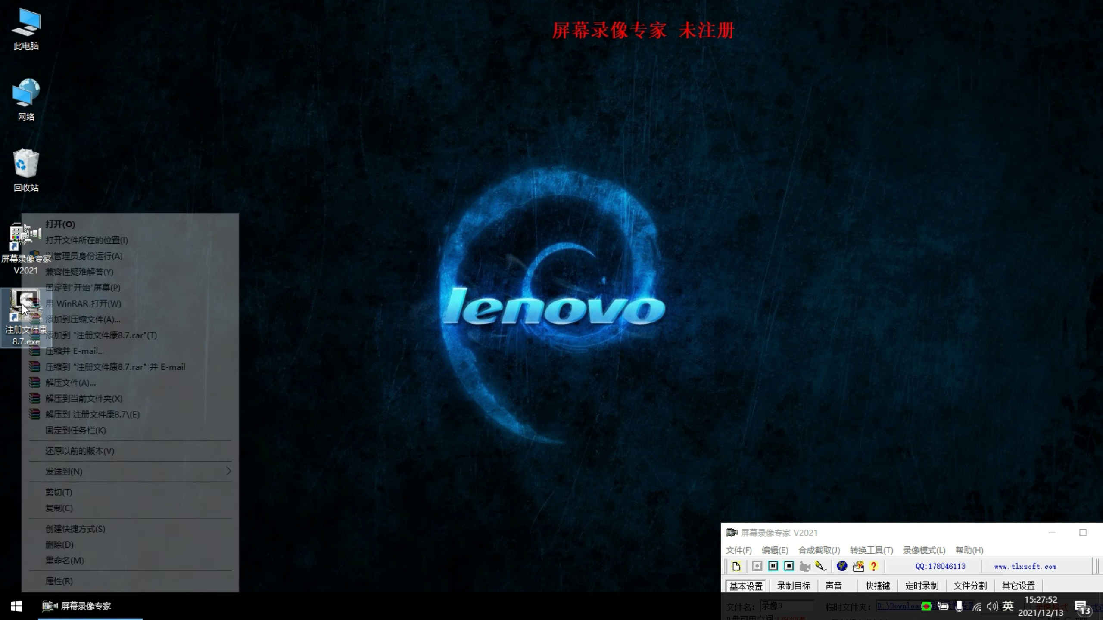
pyautogui.click(73, 224)
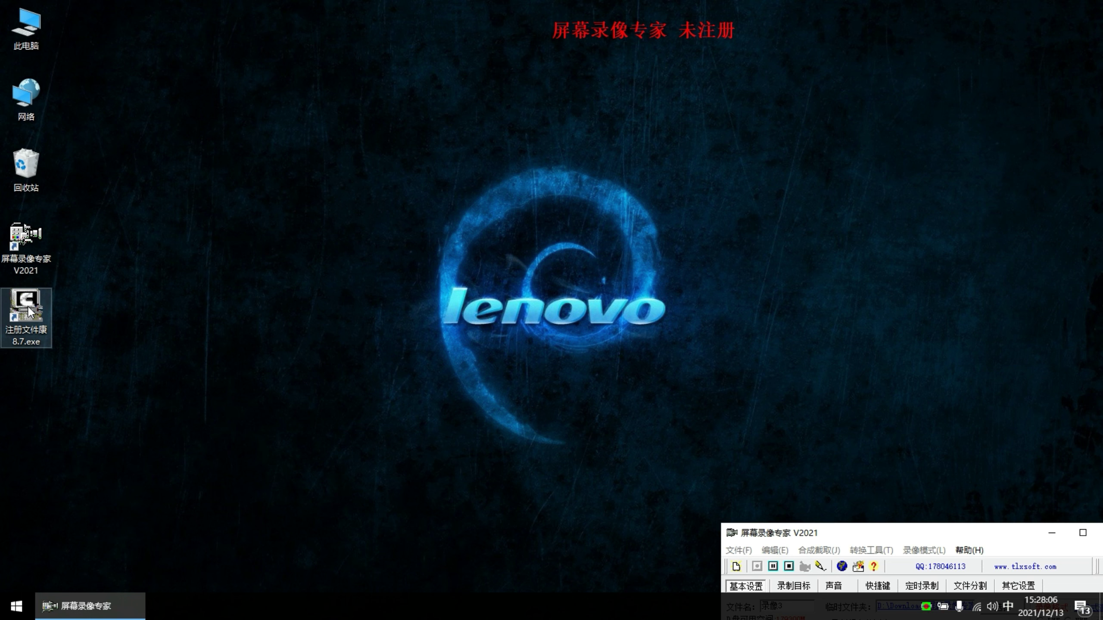
pyautogui.doubleClick(28, 304)
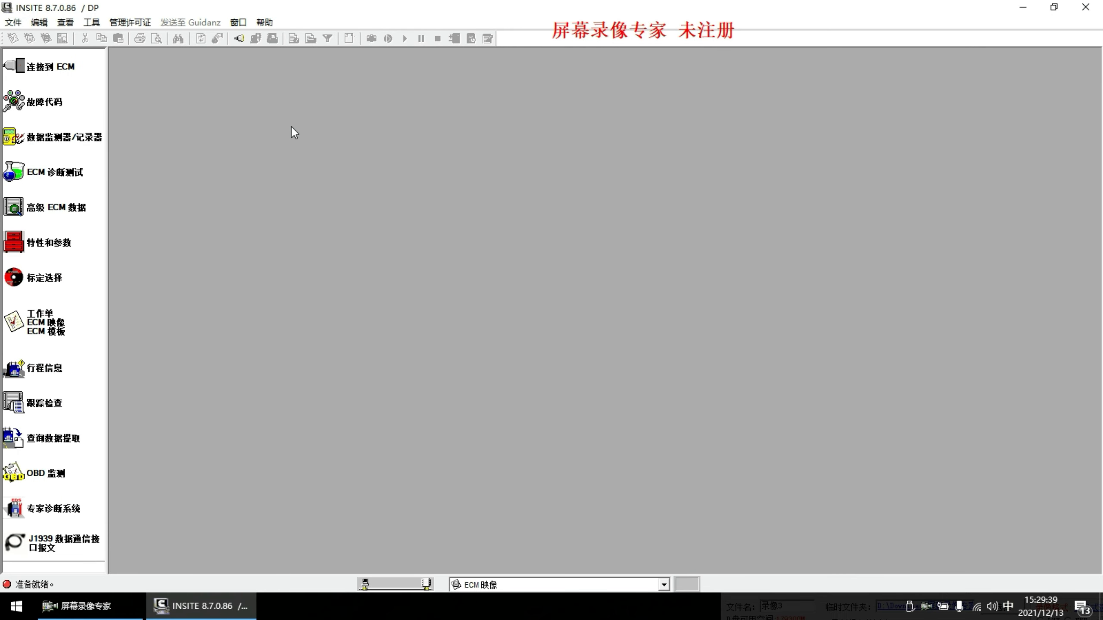
# Step: Try to connect to the ECM and confirm the service location dialog (服务现场位置) with its field left blank
pyautogui.click(37, 73)
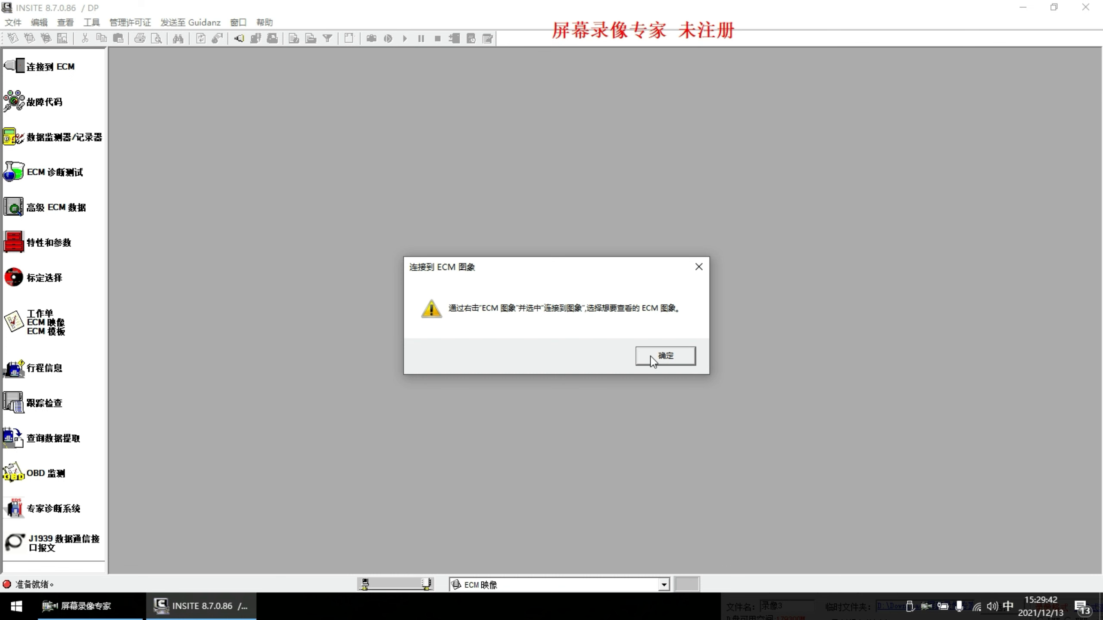
pyautogui.click(652, 358)
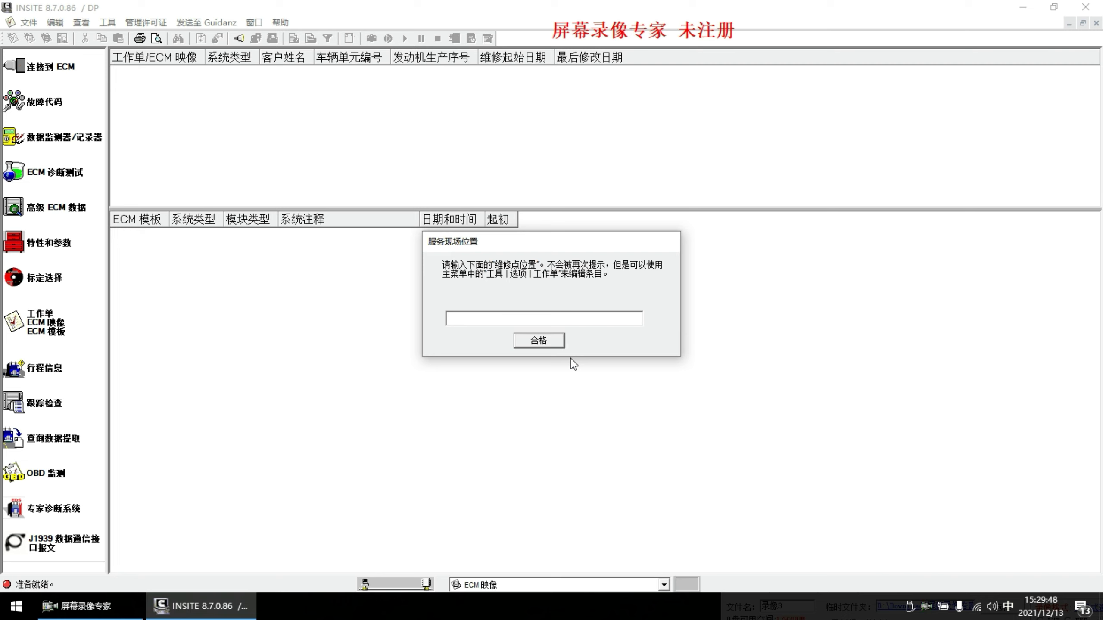
pyautogui.click(531, 342)
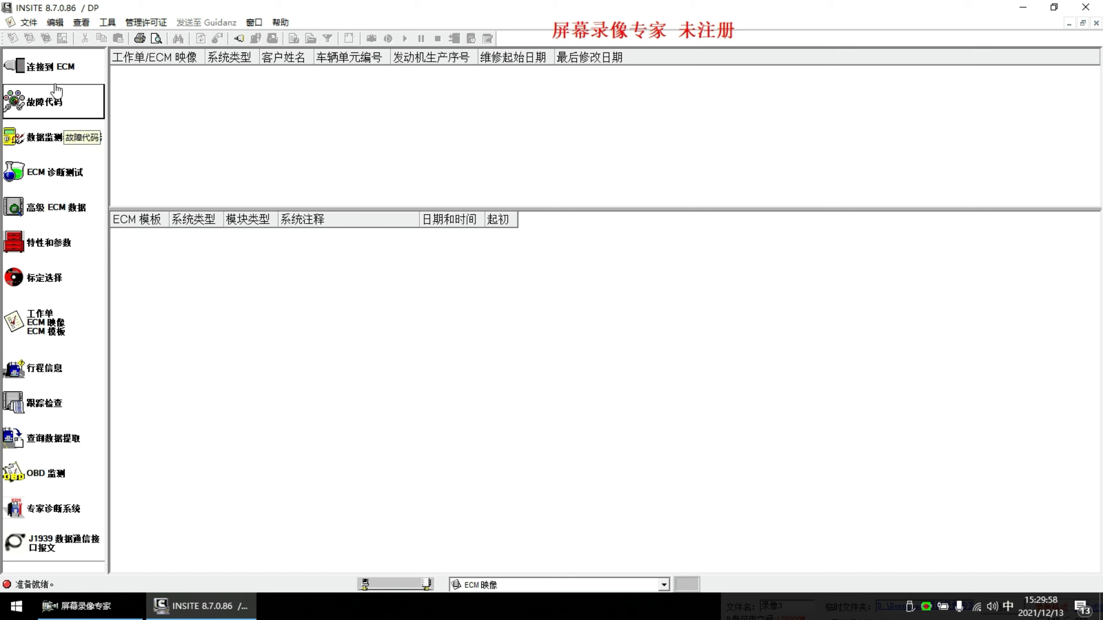
# Step: Try again to connect to the ECM while ECM 映像 is the chosen connection, dismissing the image selection prompts
pyautogui.click(48, 69)
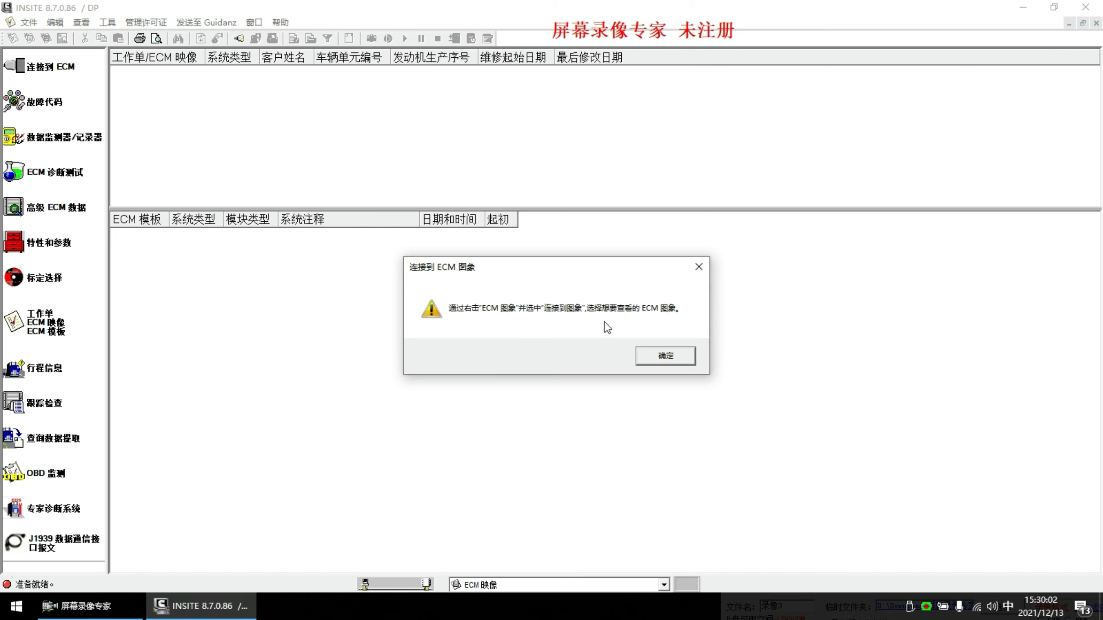
pyautogui.click(561, 434)
pyautogui.click(666, 356)
pyautogui.click(664, 586)
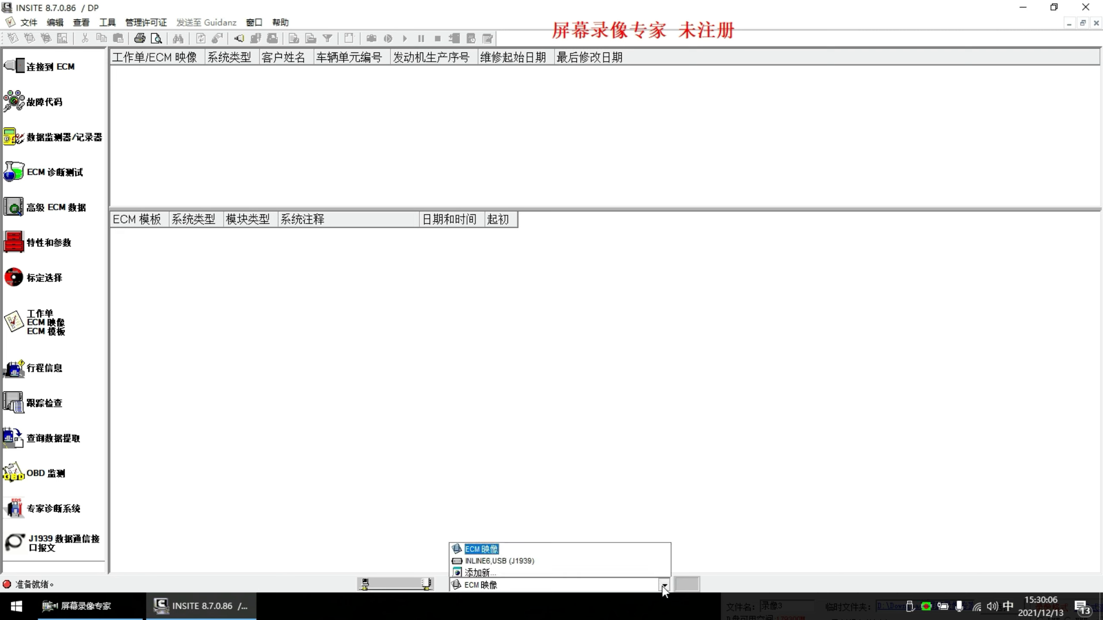
pyautogui.click(568, 571)
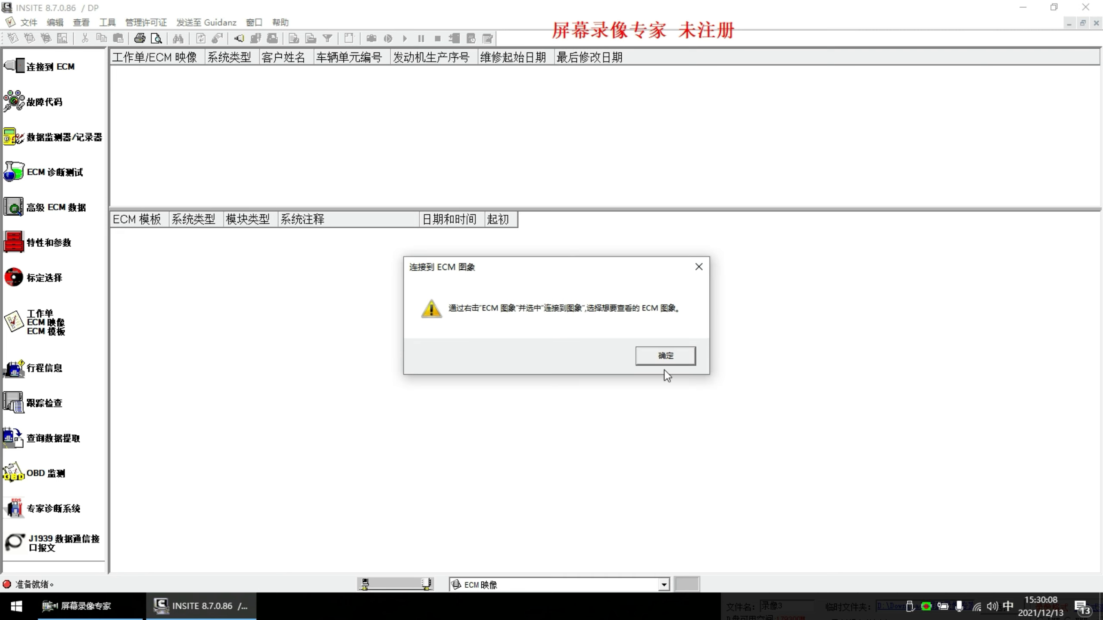
pyautogui.click(665, 357)
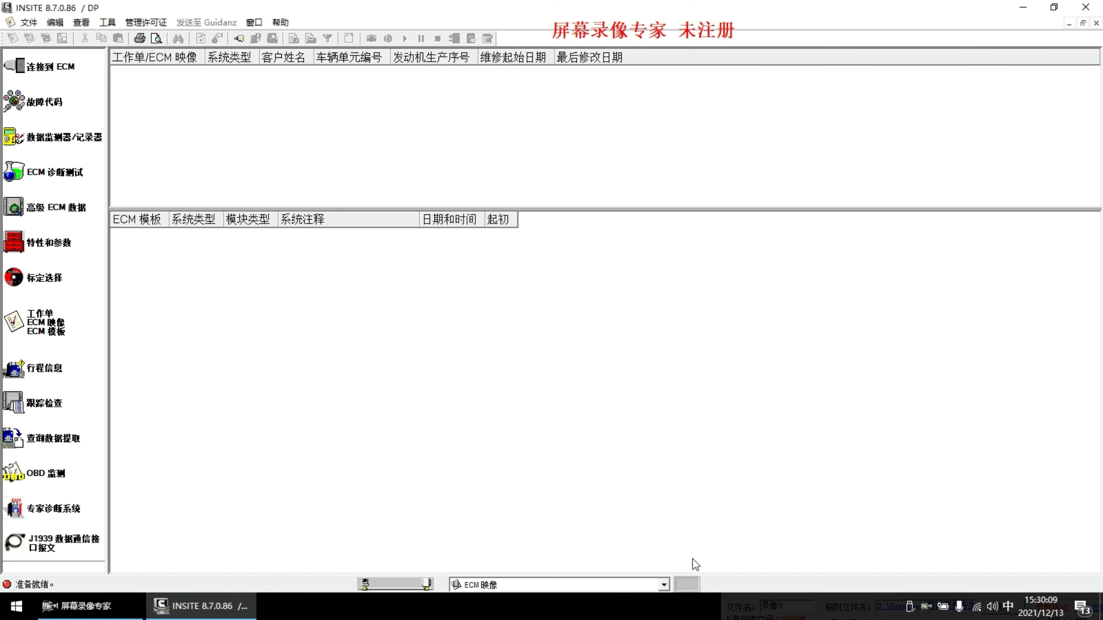
# Step: Choose the INLINE6,USB (J1939) connection and connect to the ECM
pyautogui.click(664, 585)
pyautogui.click(635, 560)
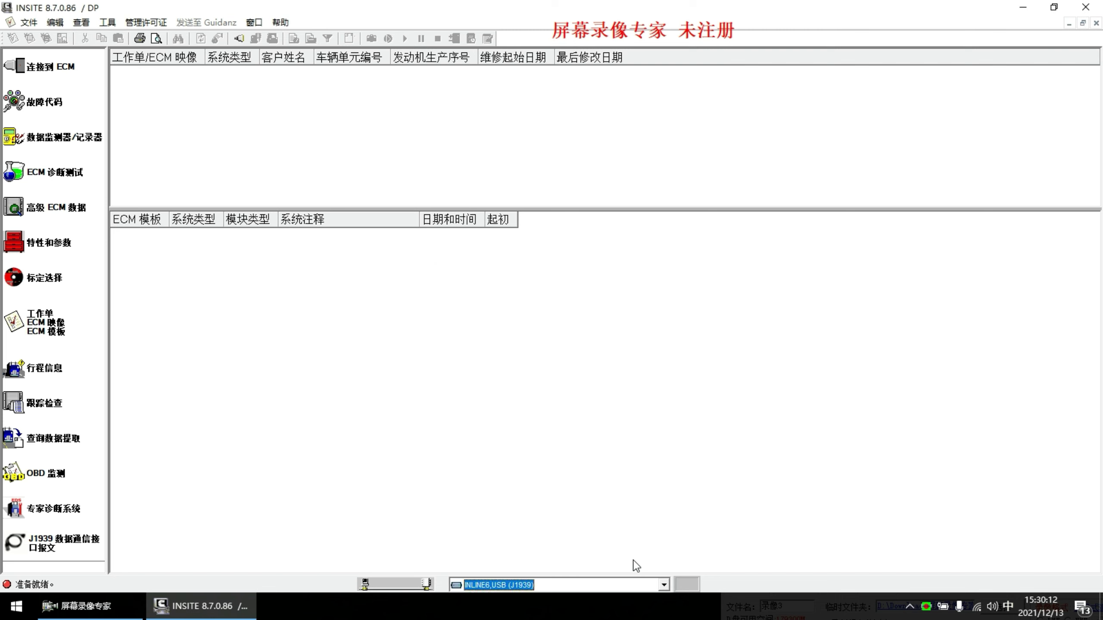
pyautogui.click(459, 432)
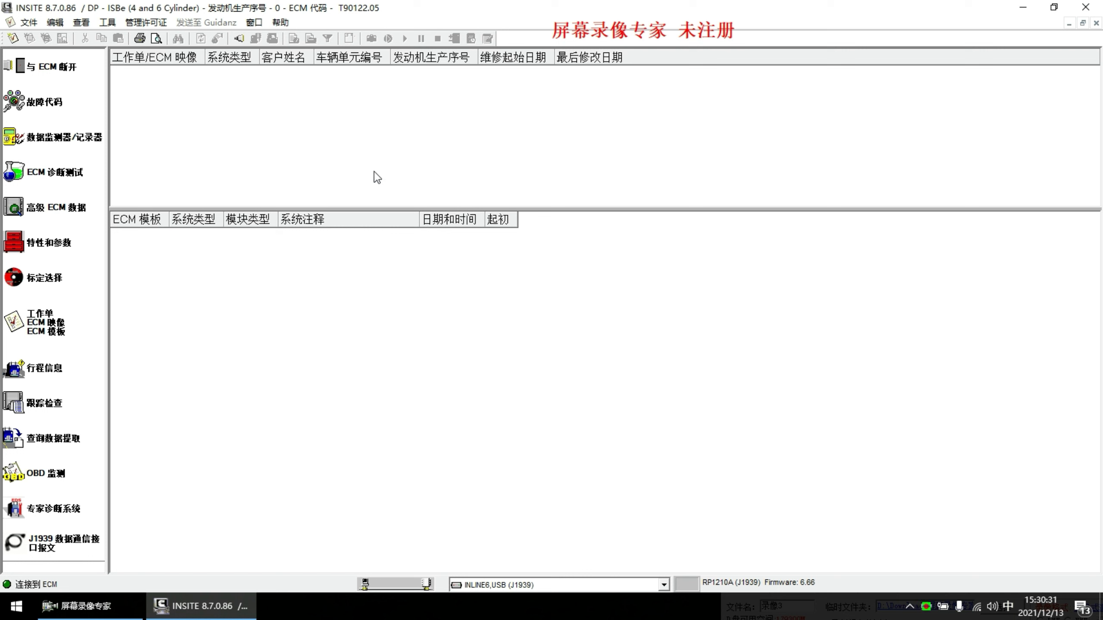
# Step: Create a new work order for the connected ECM with its default details and select its initial (最初) CM800 image
pyautogui.doubleClick(257, 97)
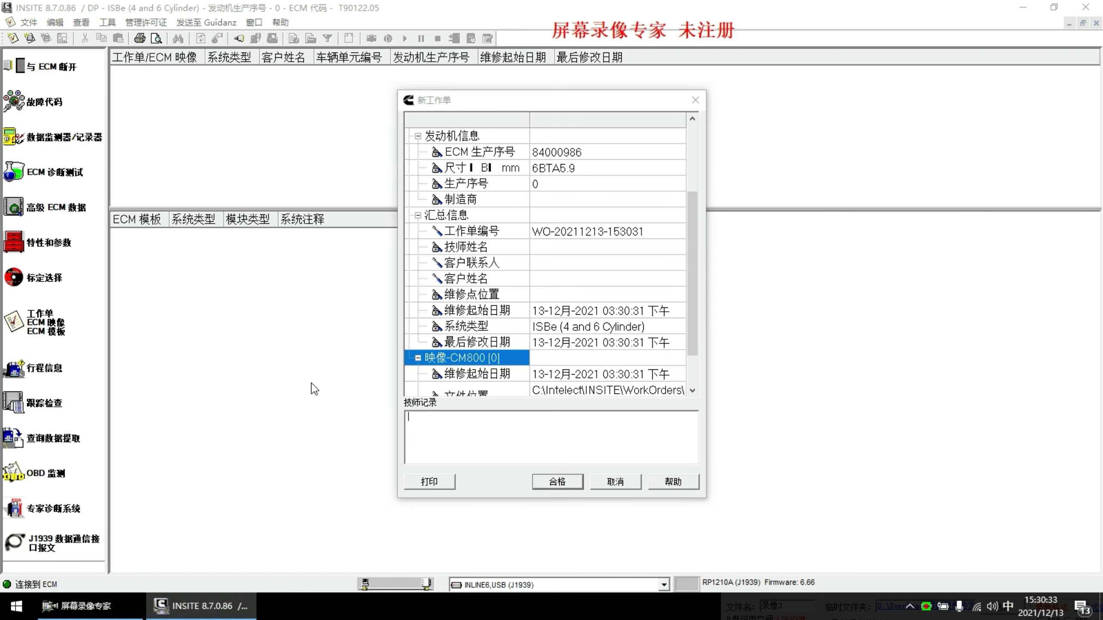
pyautogui.click(556, 482)
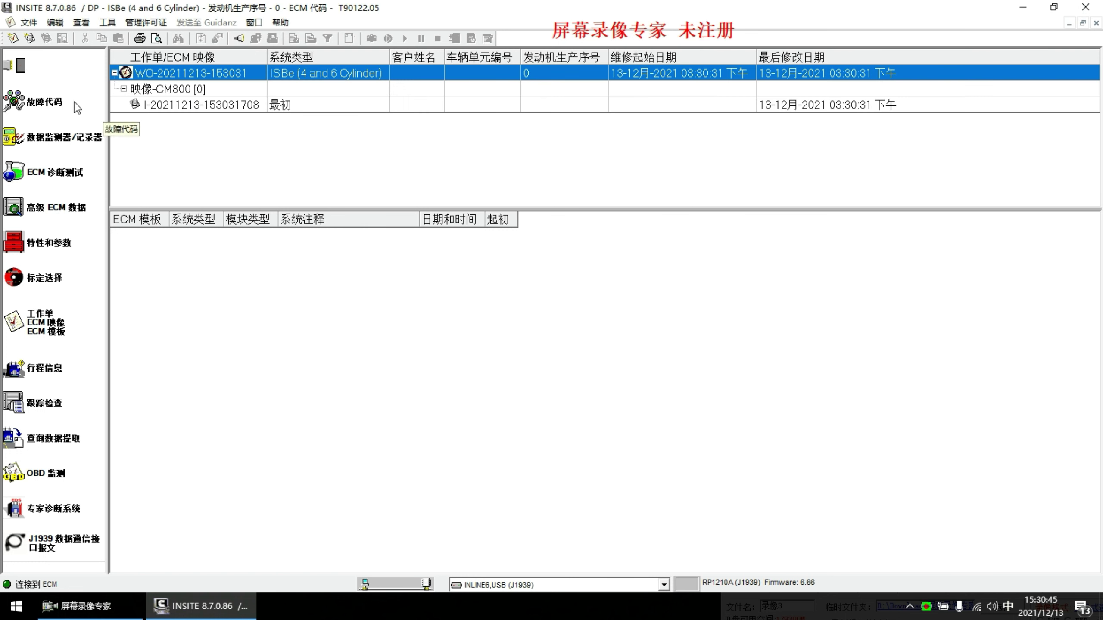
pyautogui.click(194, 107)
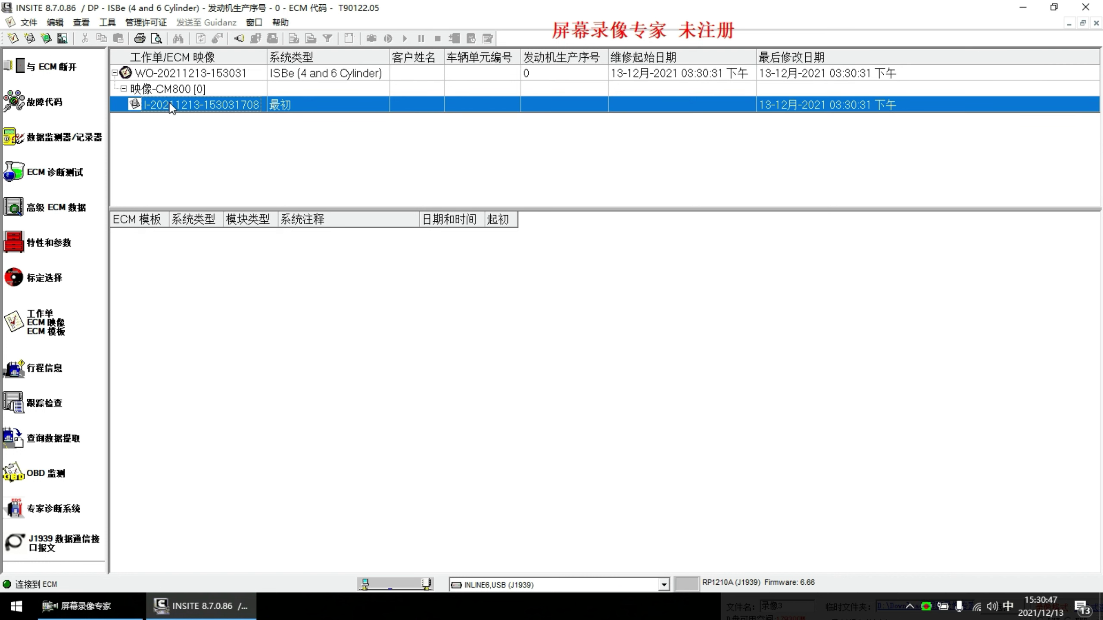
# Step: Read the fault codes (故障代码) and review the list from beginning to end
pyautogui.click(43, 102)
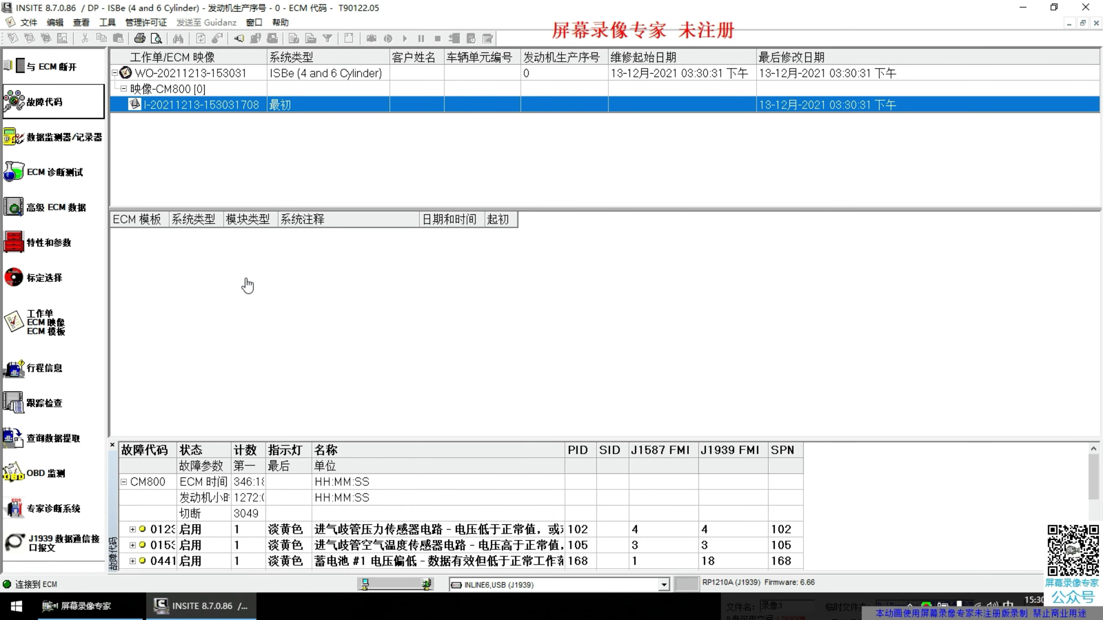
pyautogui.scroll(-6, 523, 516)
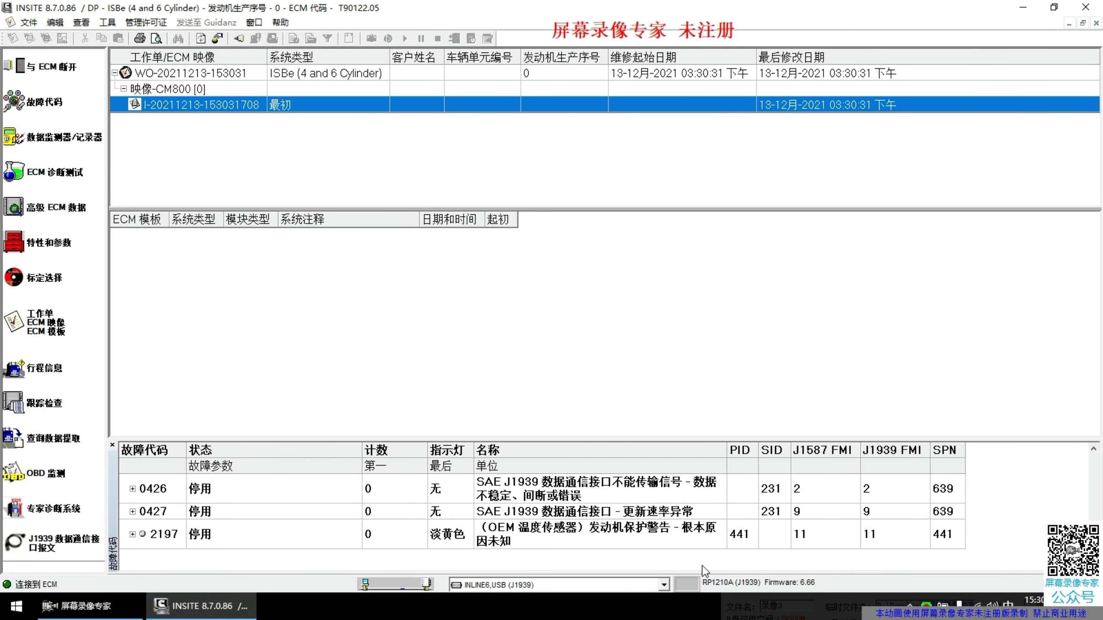
pyautogui.scroll(6, 816, 545)
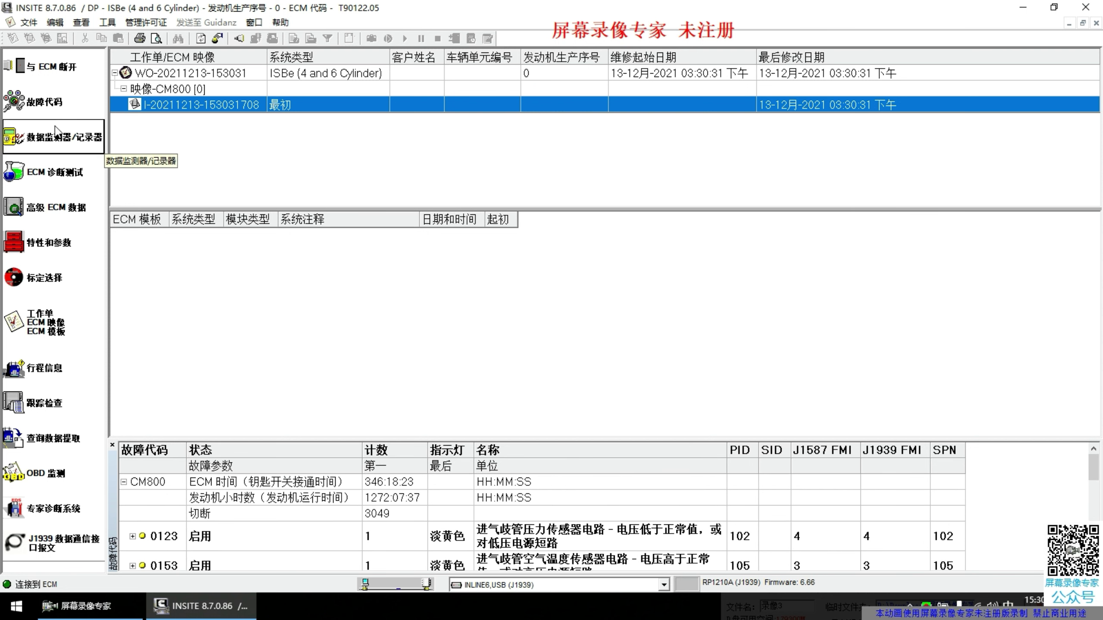
# Step: Open the data monitor/logger (数据监测器/记录器) and select the predefined ECM 信息 and 传感器 parameter groups in turn
pyautogui.click(47, 144)
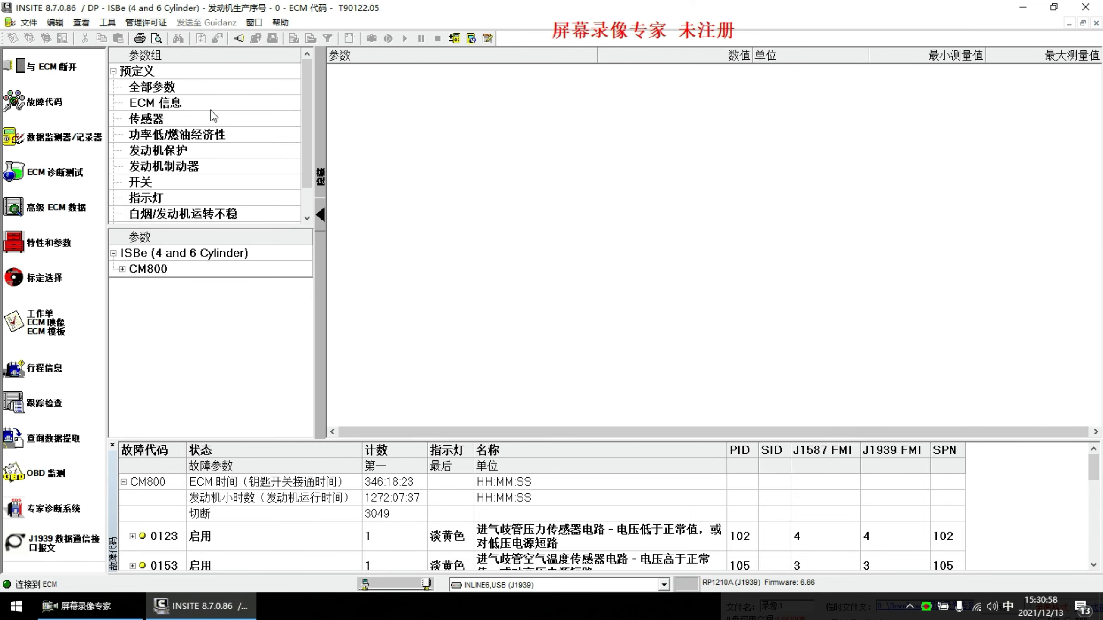
pyautogui.click(207, 106)
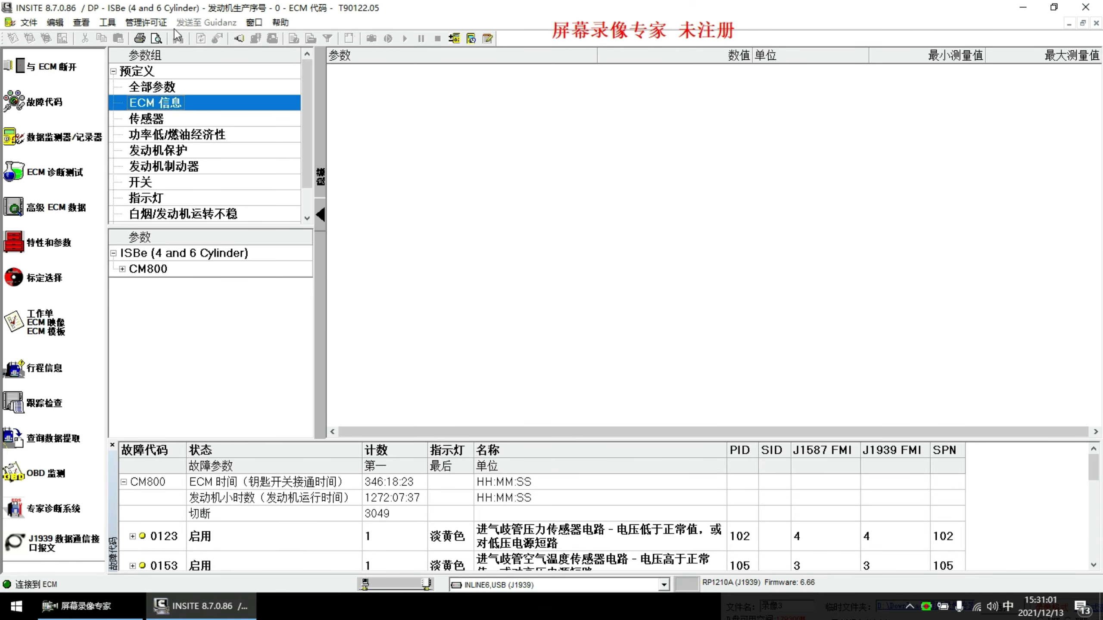
pyautogui.click(183, 122)
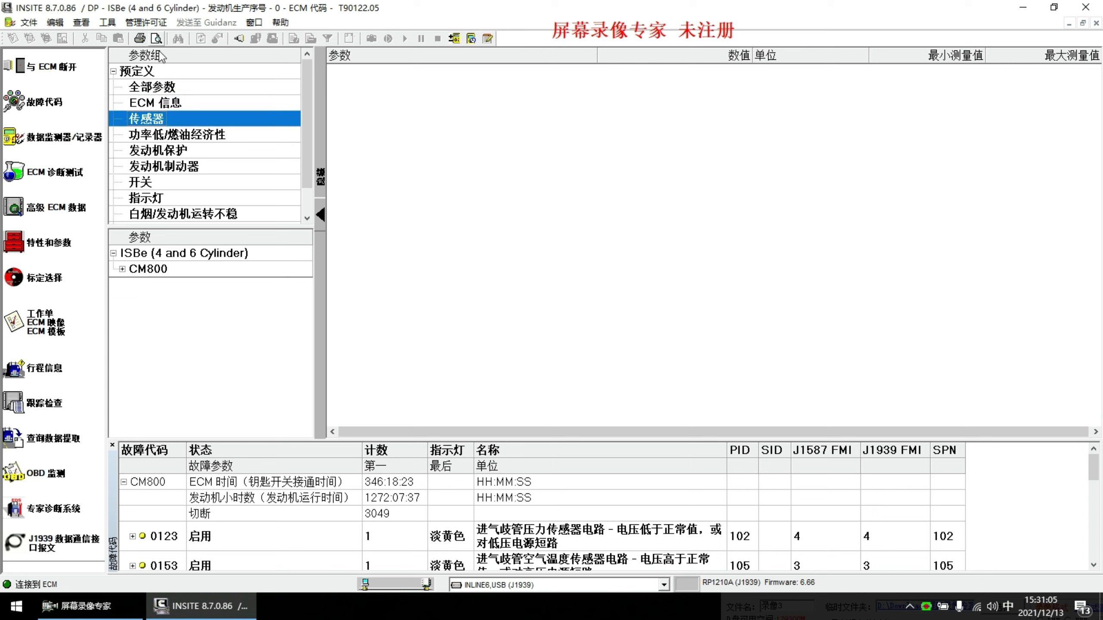
# Step: Look through the predefined ECM 信息, 功率低/燃油经济性 and 发动机保护 parameter groups and the ISBe CM800 parameter tree
pyautogui.click(178, 104)
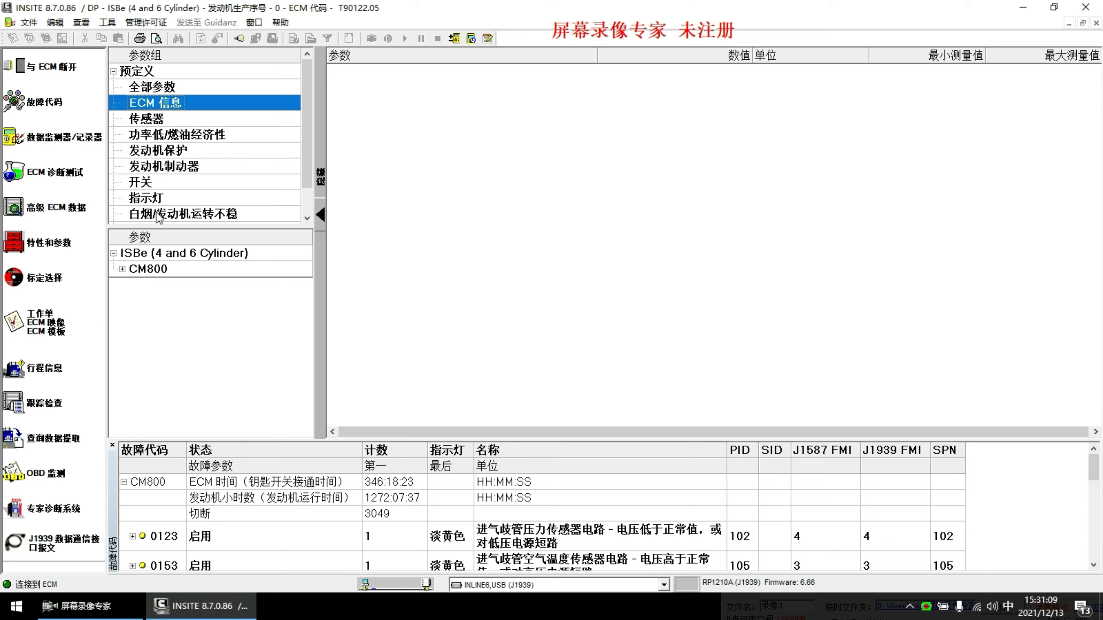
pyautogui.click(158, 255)
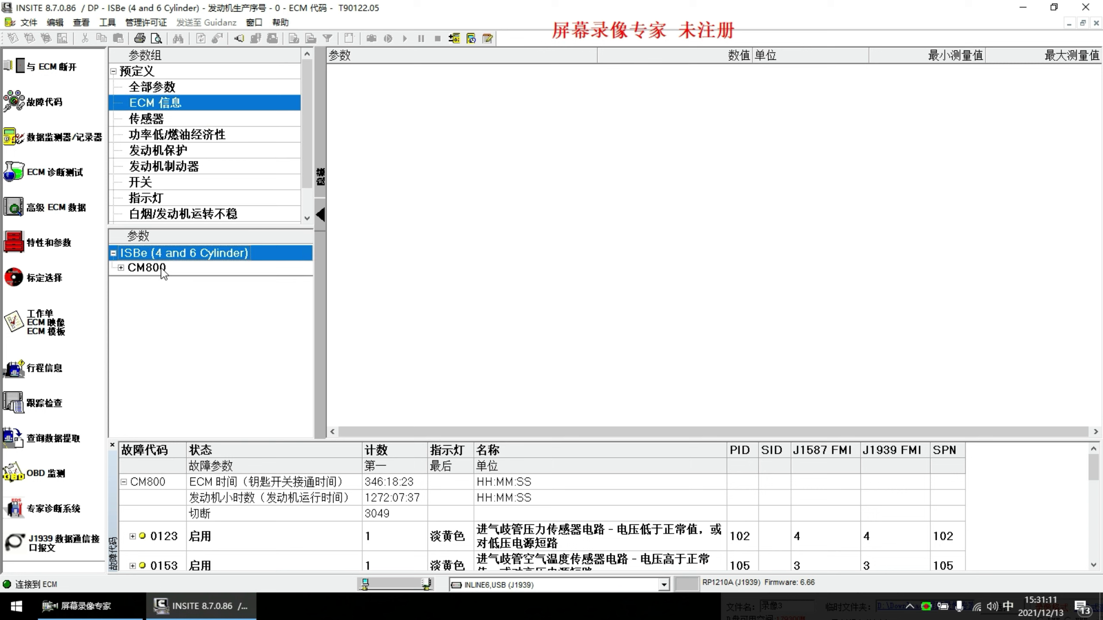
pyautogui.click(162, 269)
pyautogui.click(176, 138)
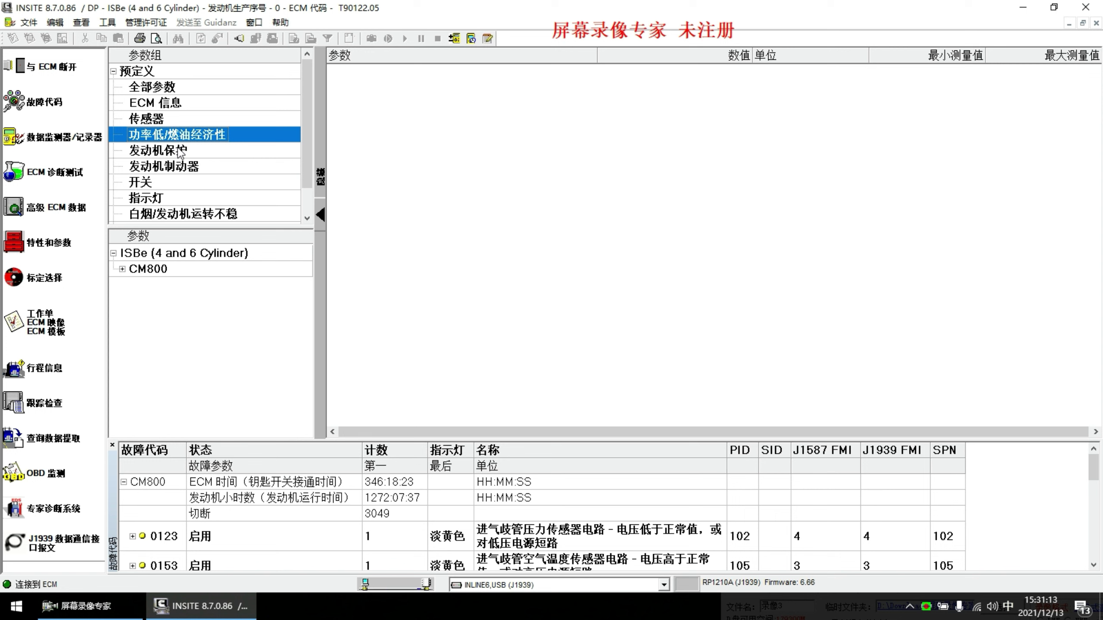
pyautogui.click(180, 151)
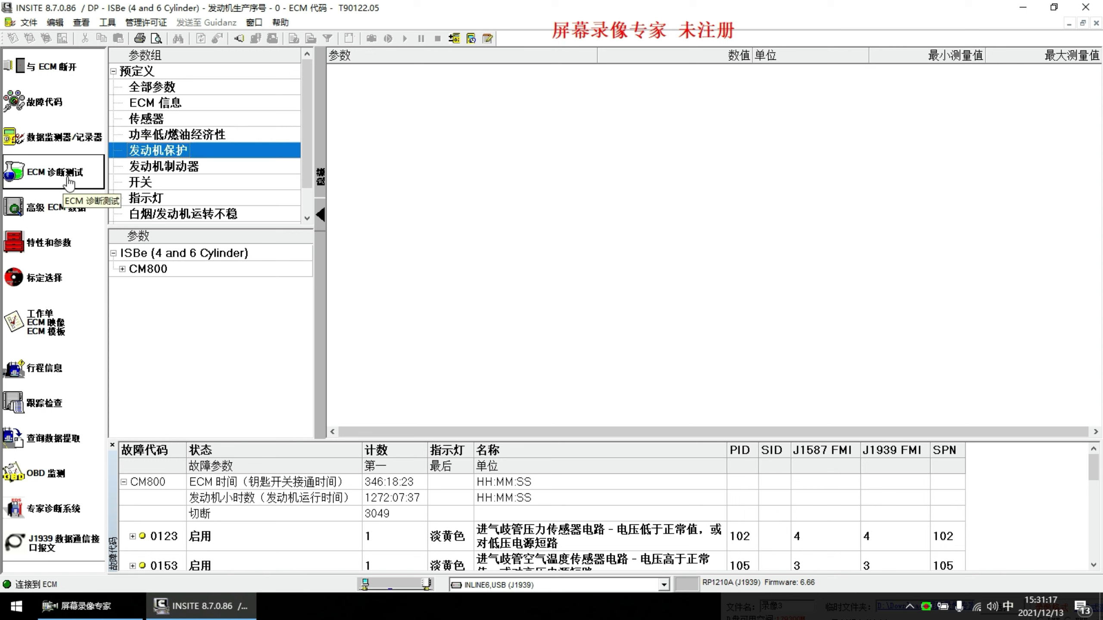
# Step: Disconnect from the ECM, accept the final (最终) CM800 image with its default details, and minimize the INSITE window
pyautogui.click(62, 146)
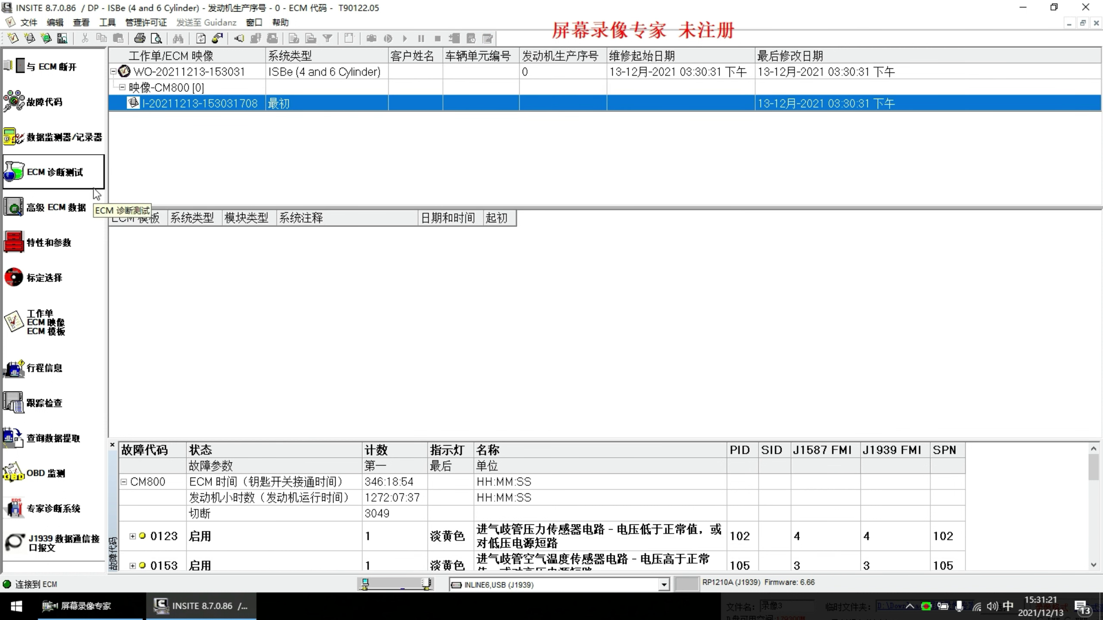
pyautogui.click(73, 79)
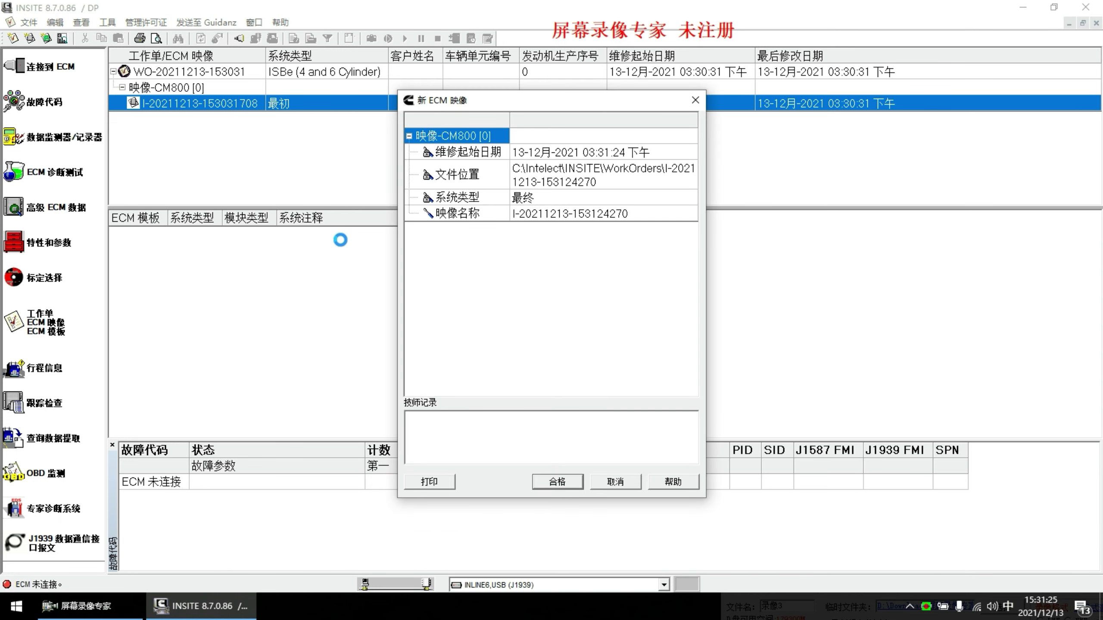
pyautogui.click(555, 481)
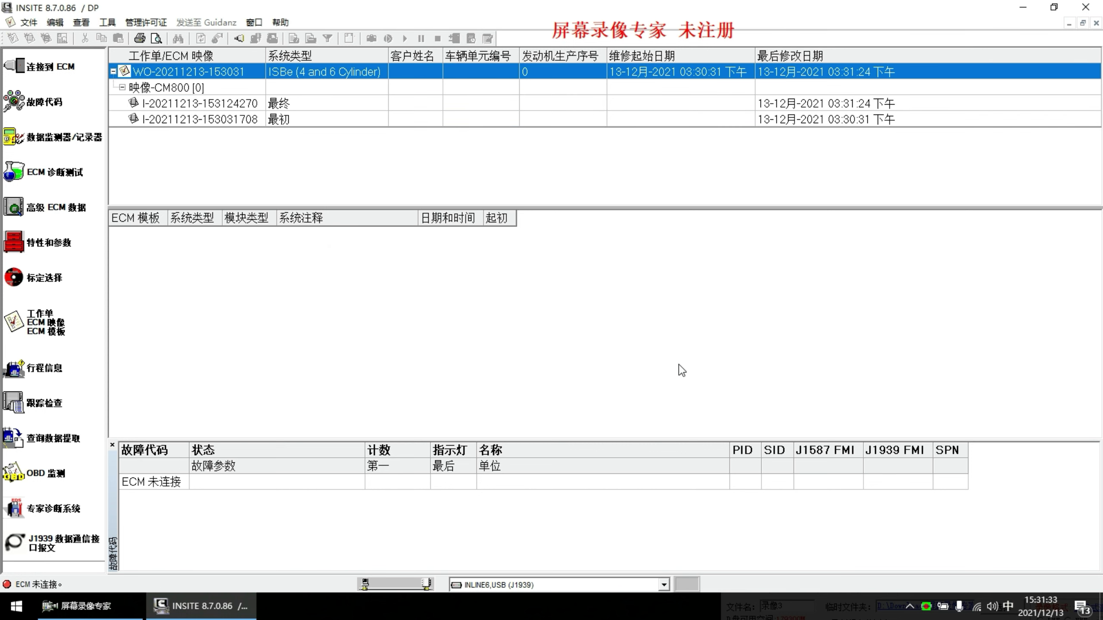
pyautogui.click(1023, 8)
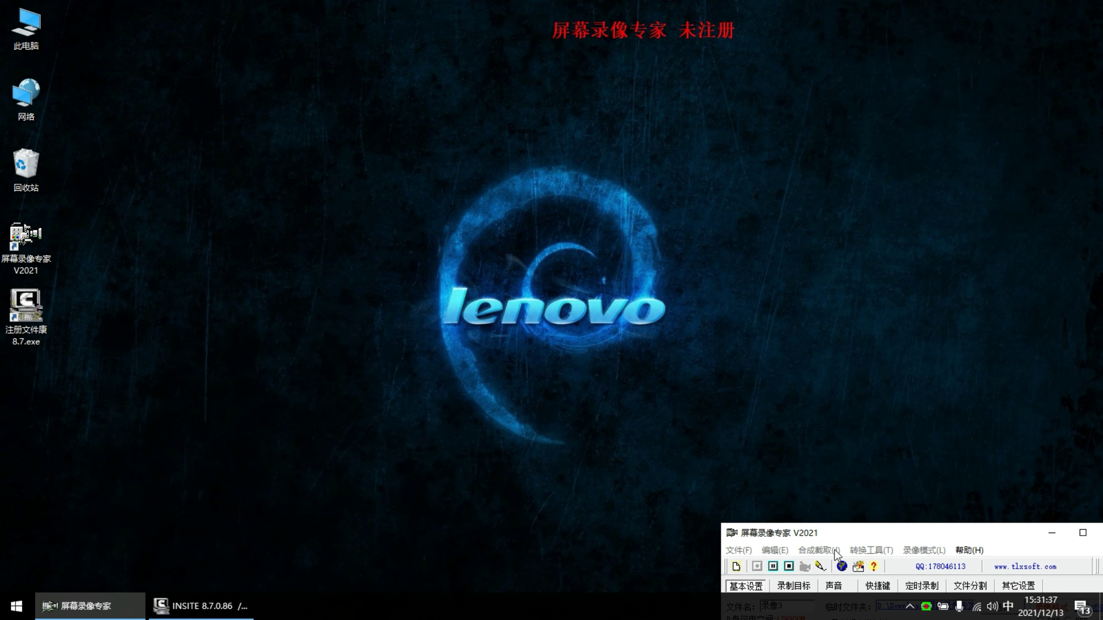